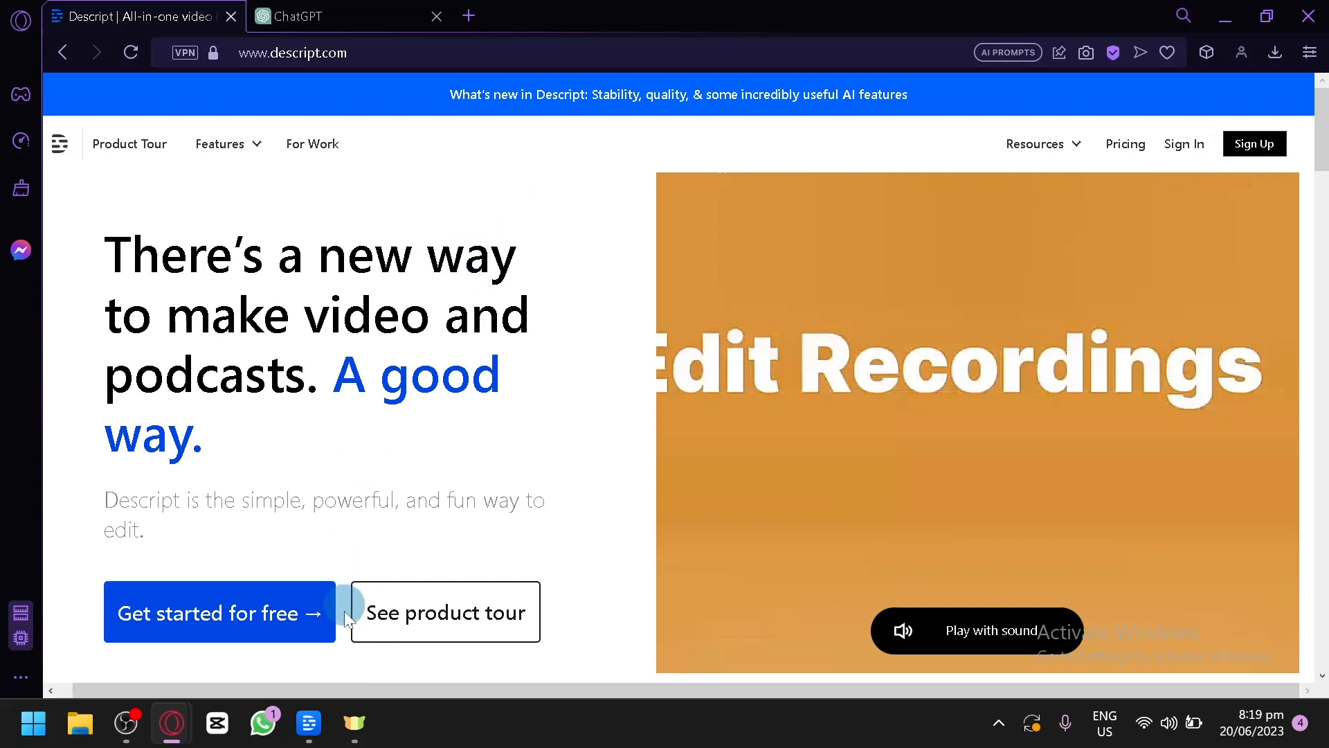
Switch to the Descript desktop app, create a new Overdub voice, and decline enabling room tone for its training project.
{"action": "left_click", "coordinate": [309, 723]}
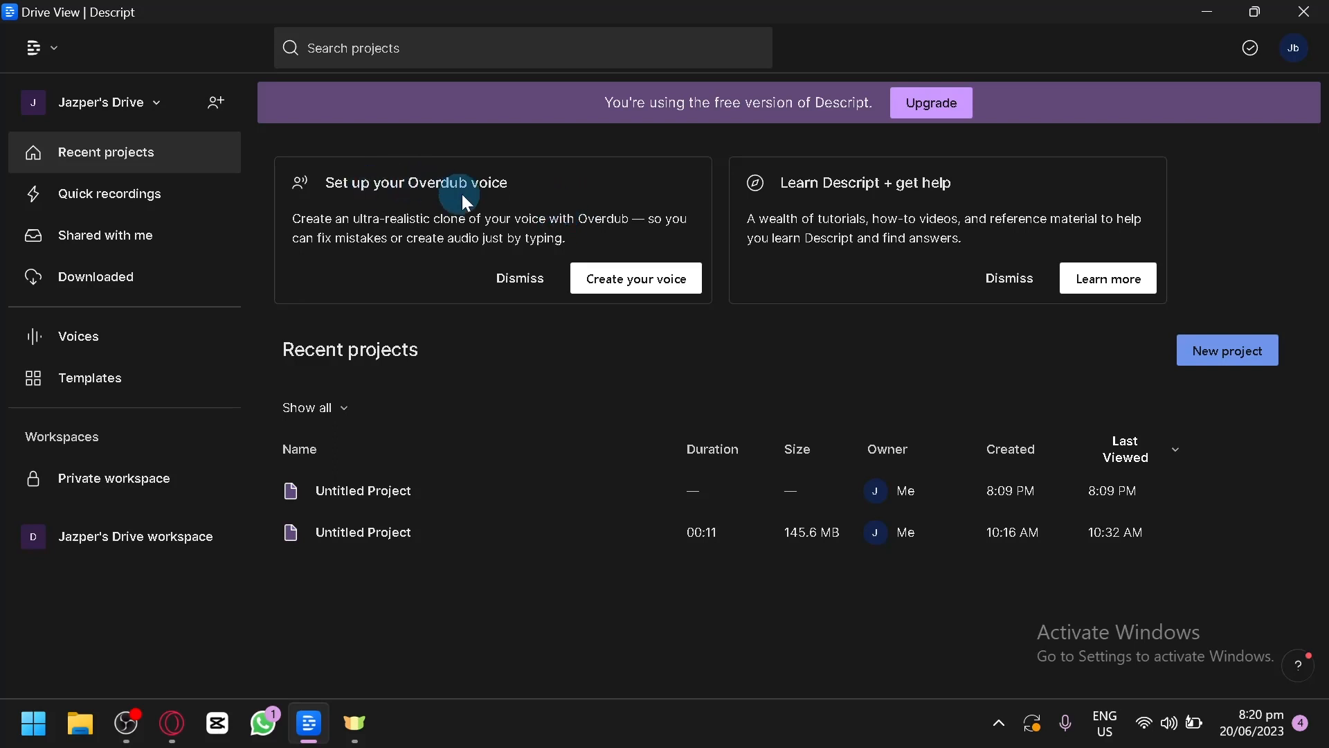
{"action": "left_click", "coordinate": [658, 283]}
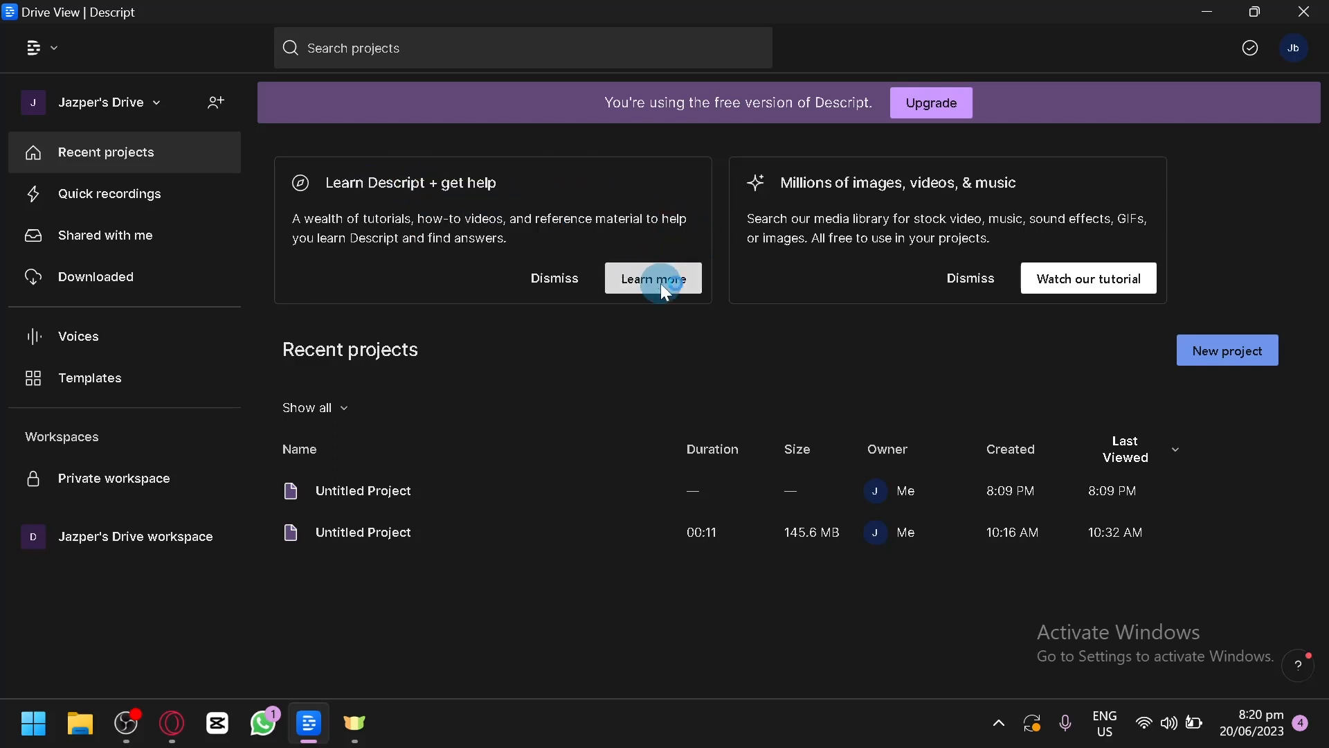
{"action": "left_click", "coordinate": [80, 349]}
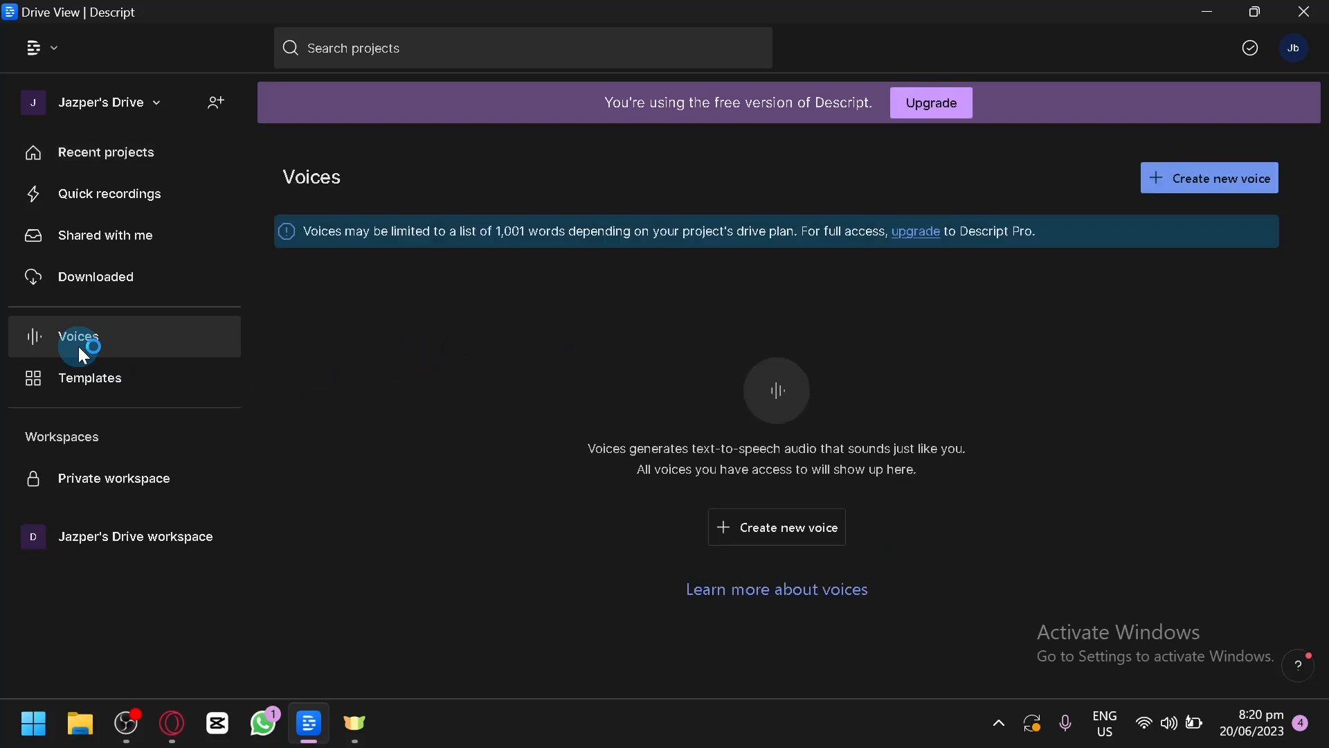
{"action": "left_click", "coordinate": [812, 519]}
{"action": "left_click", "coordinate": [827, 444]}
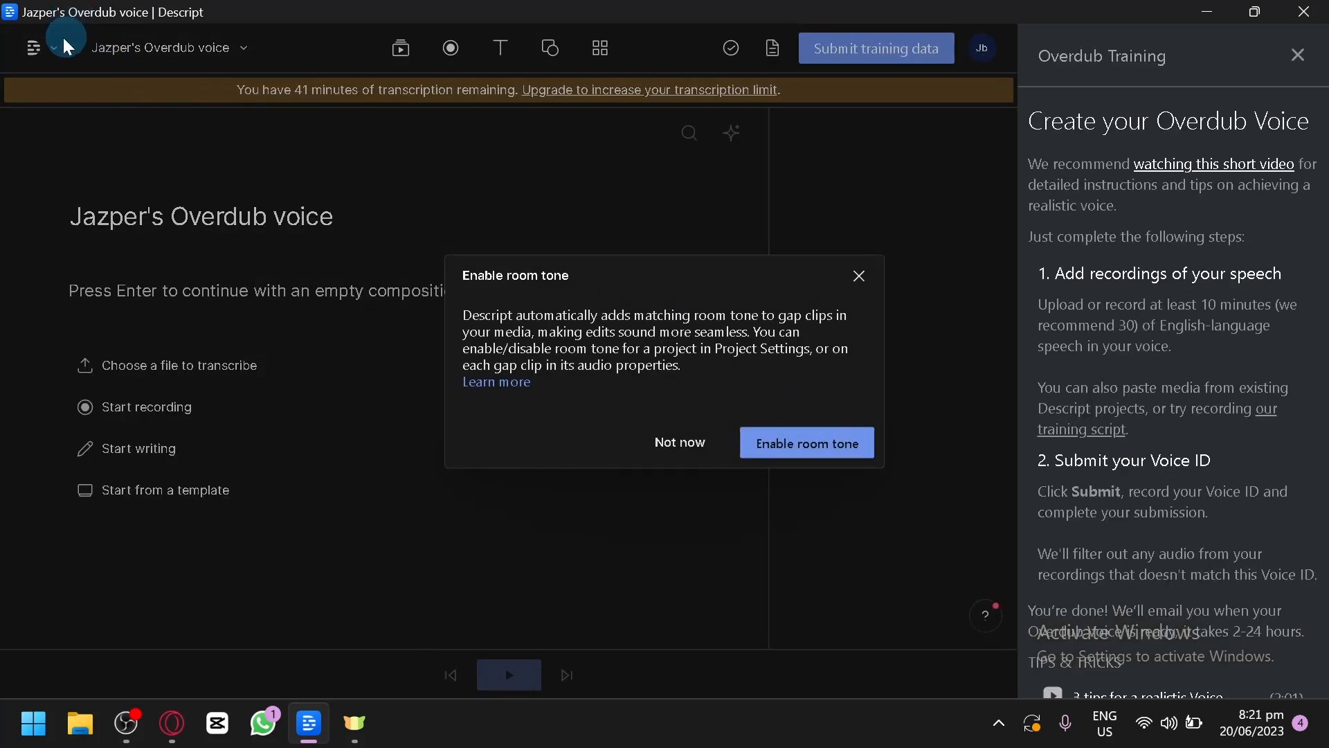
{"action": "left_click", "coordinate": [679, 441]}
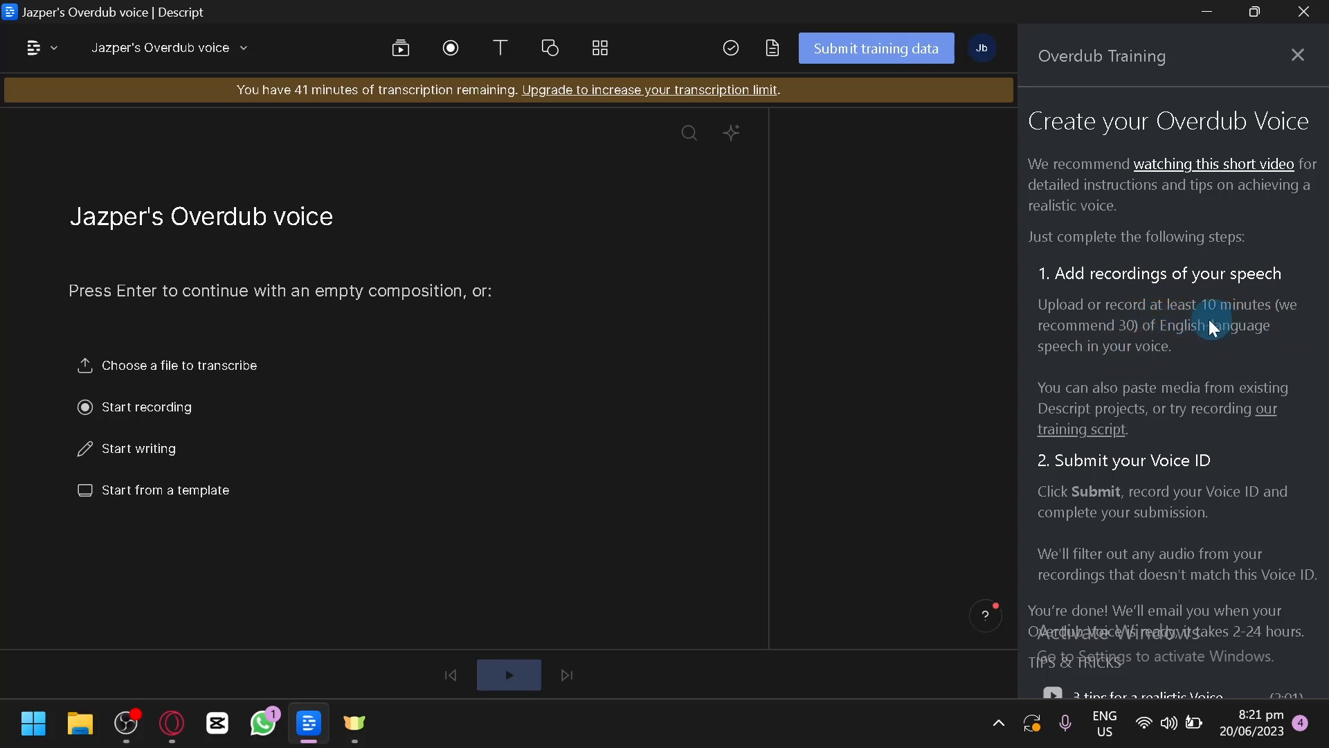
Read through the Overdub voice training instructions and close them.
{"action": "scroll", "coordinate": [1099, 374], "scroll_direction": "down", "scroll_amount": 2}
{"action": "scroll", "coordinate": [1099, 375], "scroll_direction": "up", "scroll_amount": 2}
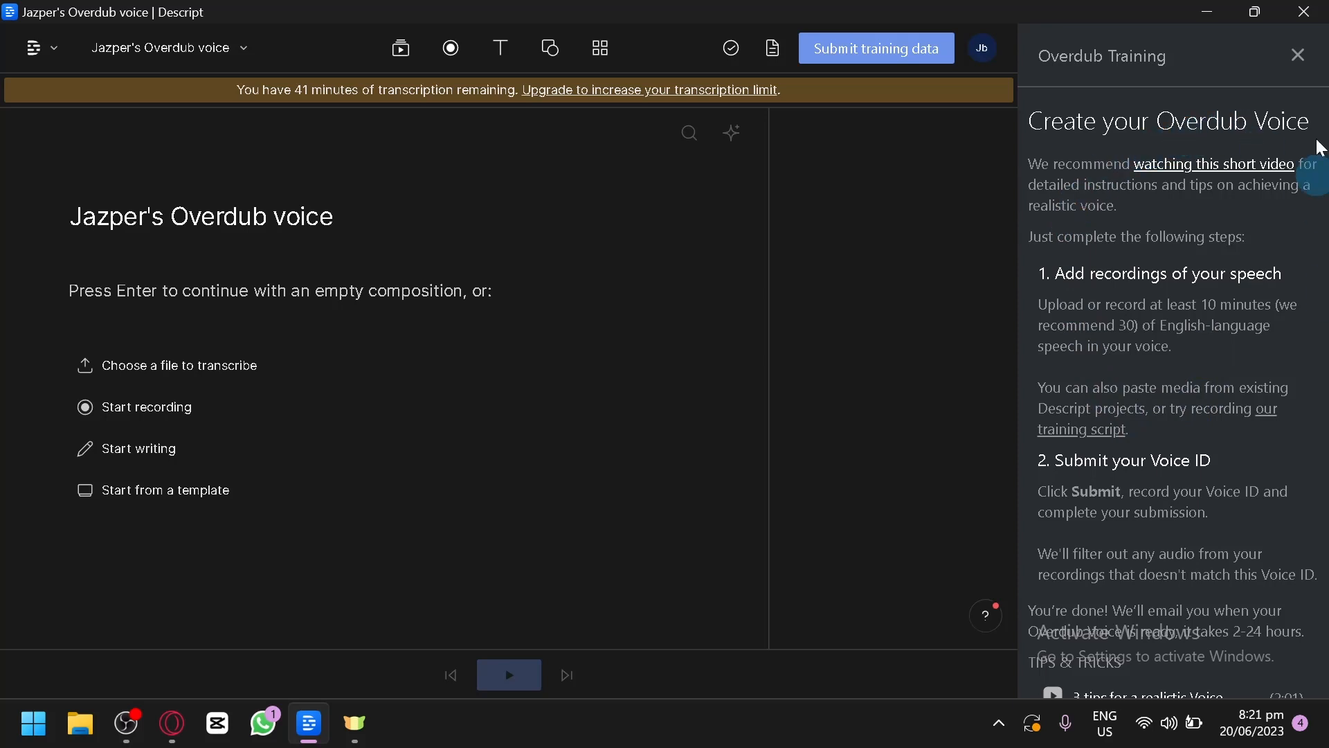
{"action": "left_click", "coordinate": [1304, 55]}
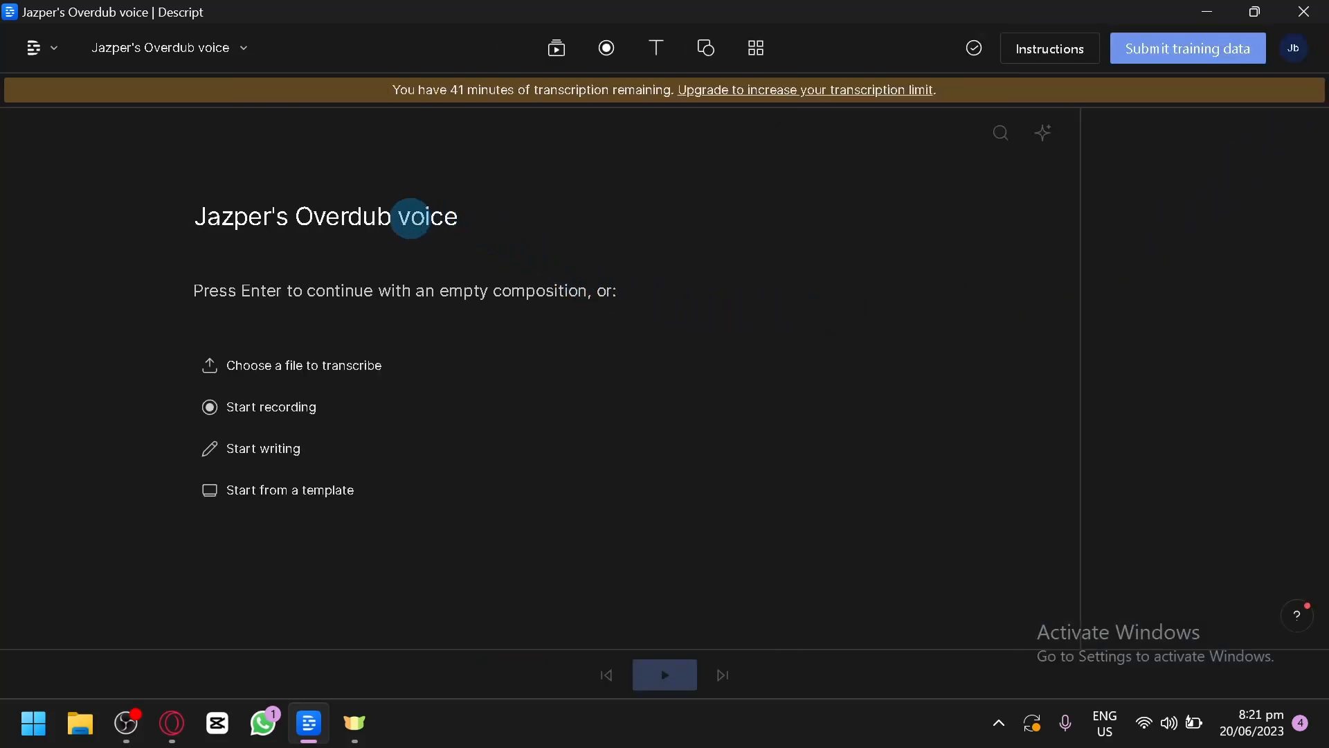
Return from the voice training project to the recent projects and create a new project.
{"action": "left_click", "coordinate": [40, 50]}
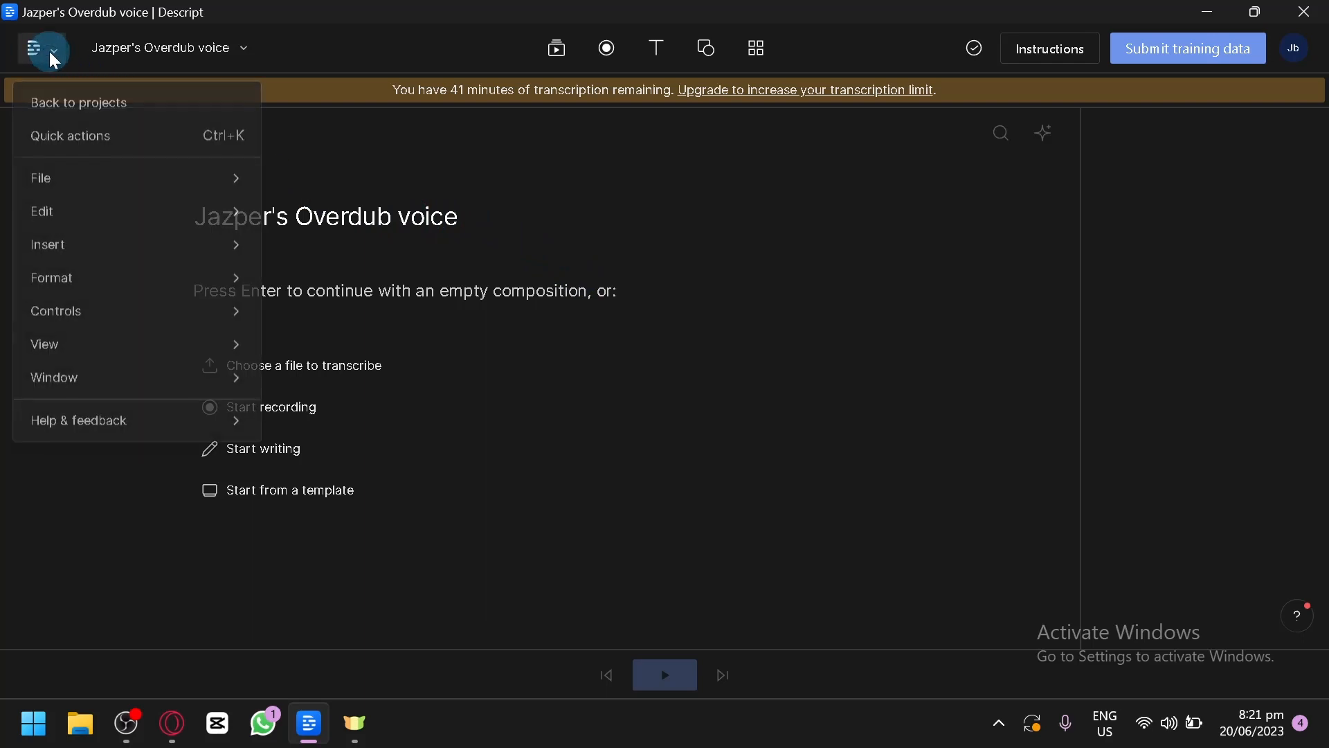
{"action": "left_click", "coordinate": [80, 105]}
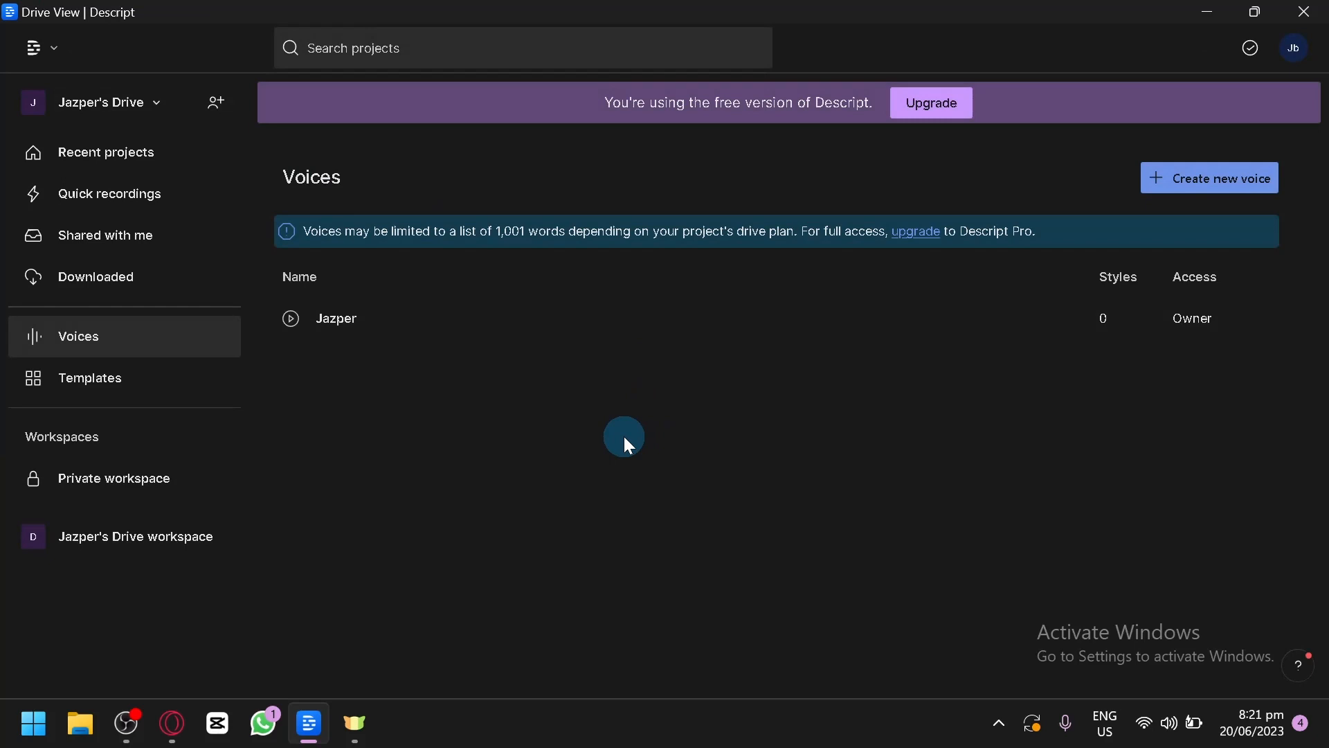
{"action": "left_click", "coordinate": [152, 171]}
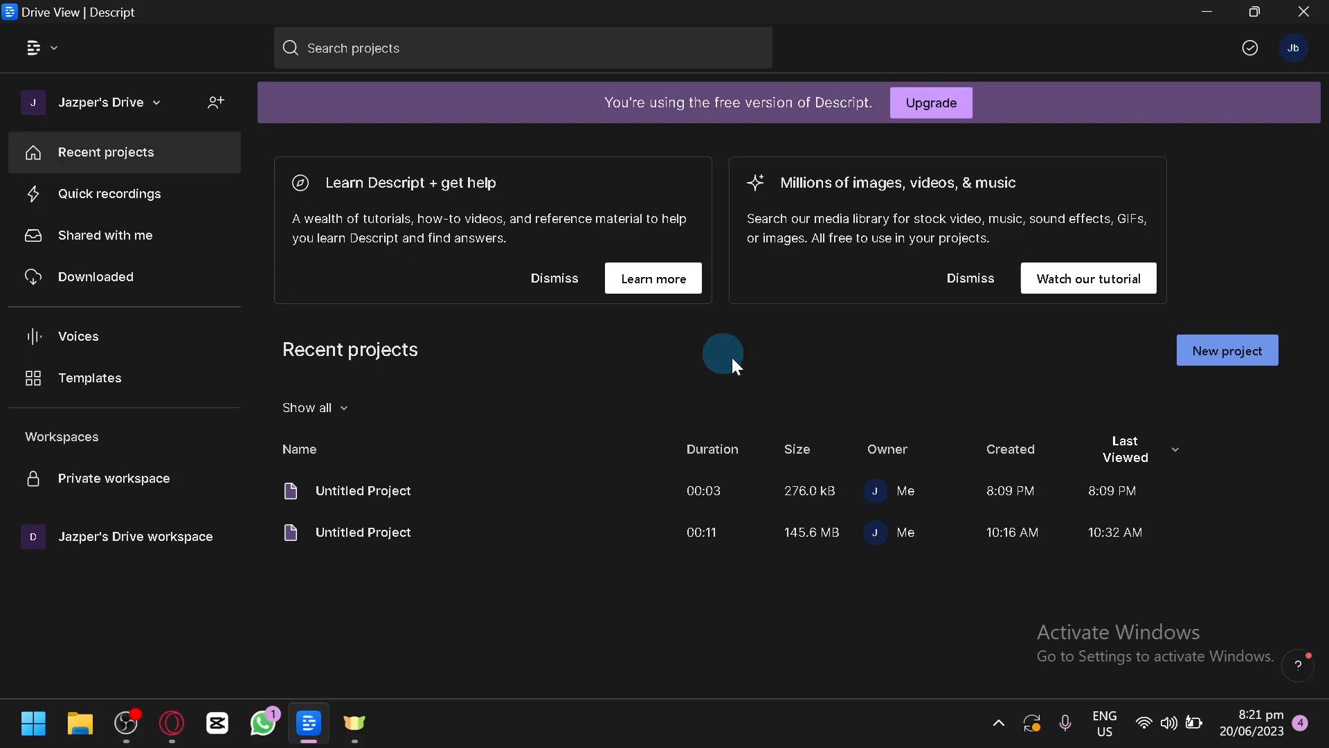
{"action": "left_click", "coordinate": [1217, 356]}
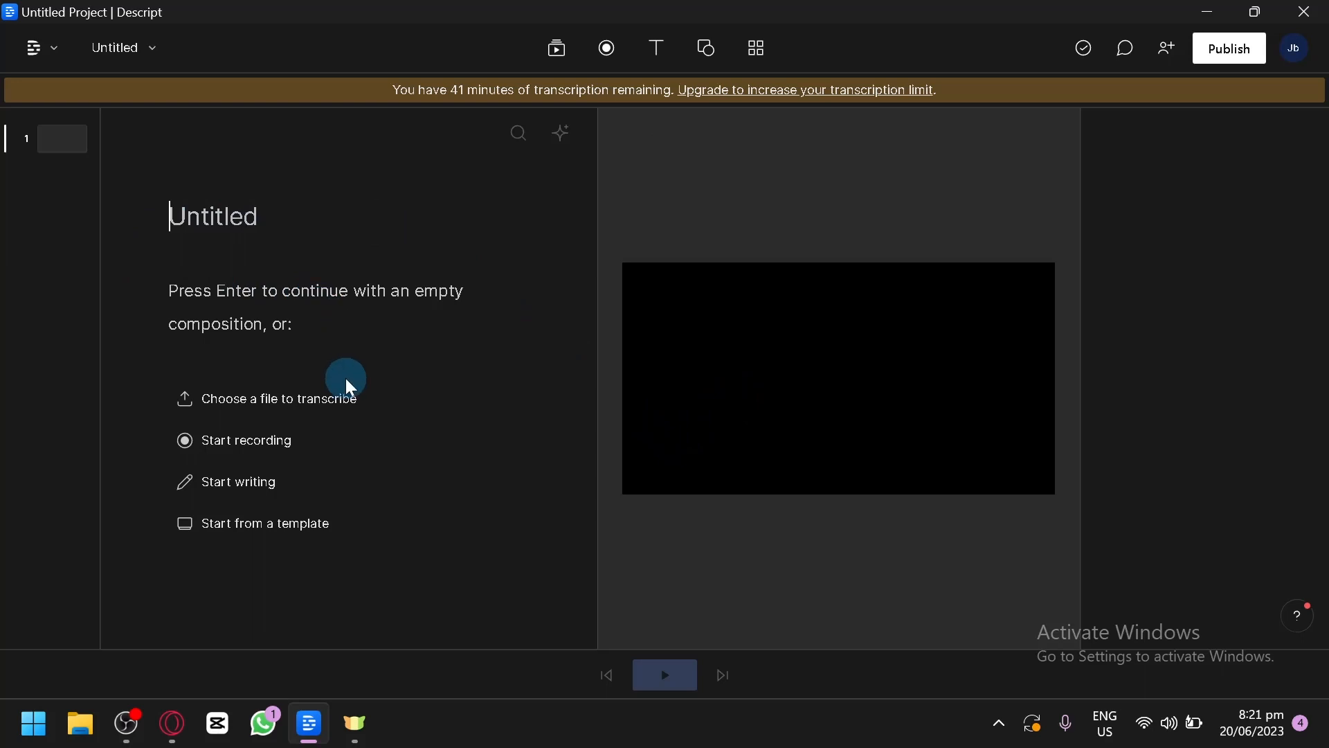
Title the composition "Text to speech" and begin writing its script.
{"action": "left_click", "coordinate": [211, 216]}
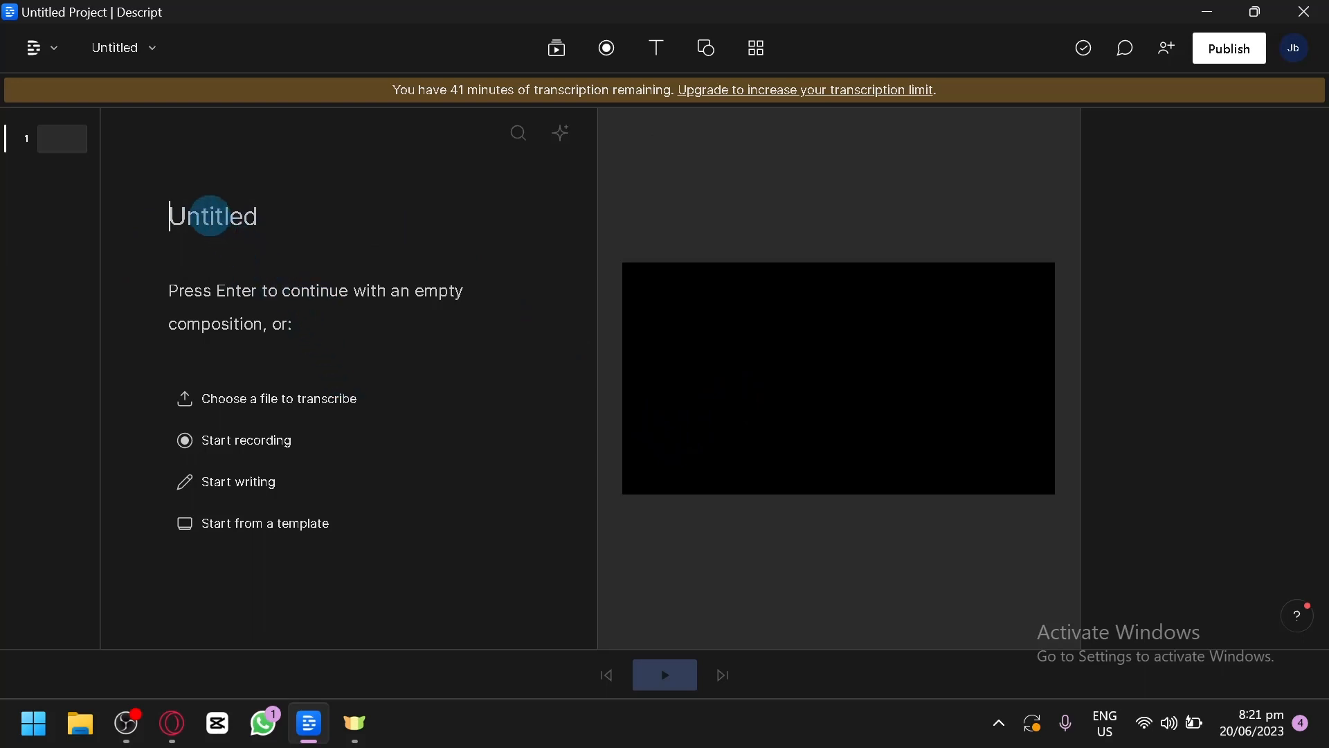
{"action": "type", "text": "Text to"}
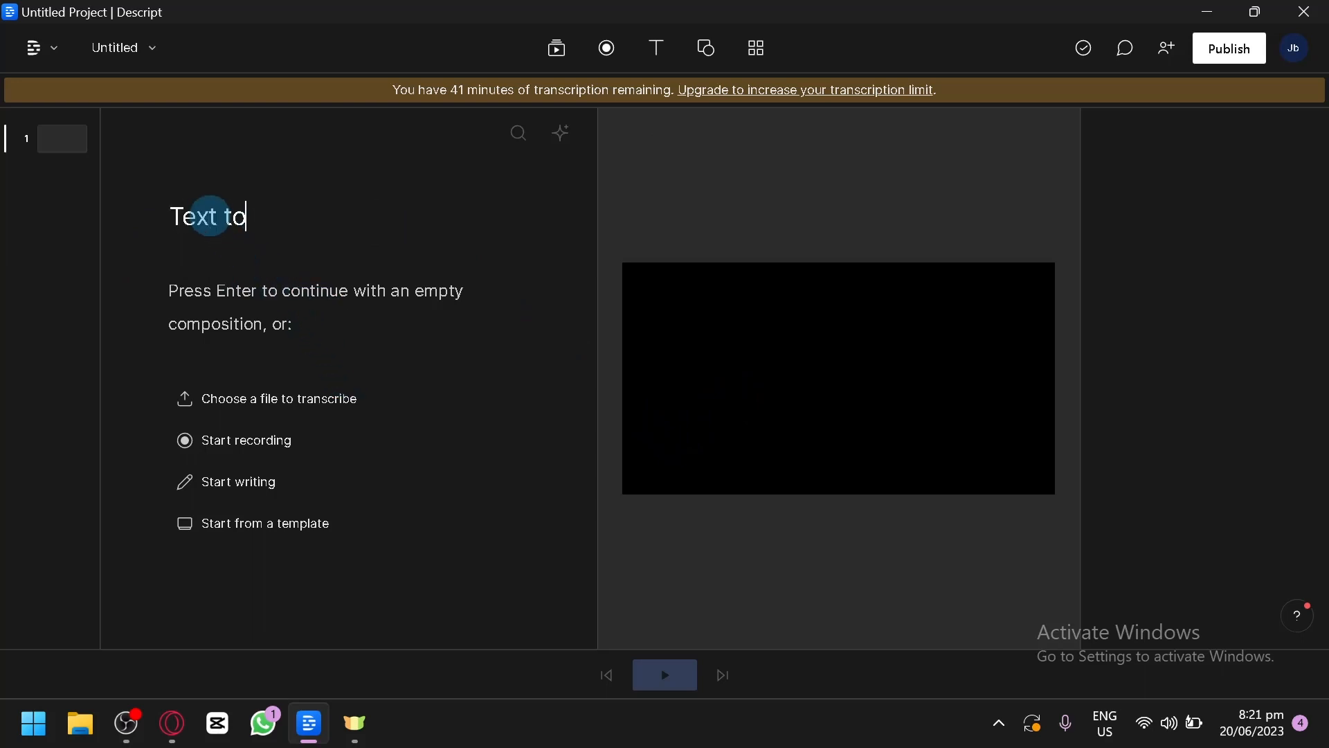
{"action": "type", "text": " speech"}
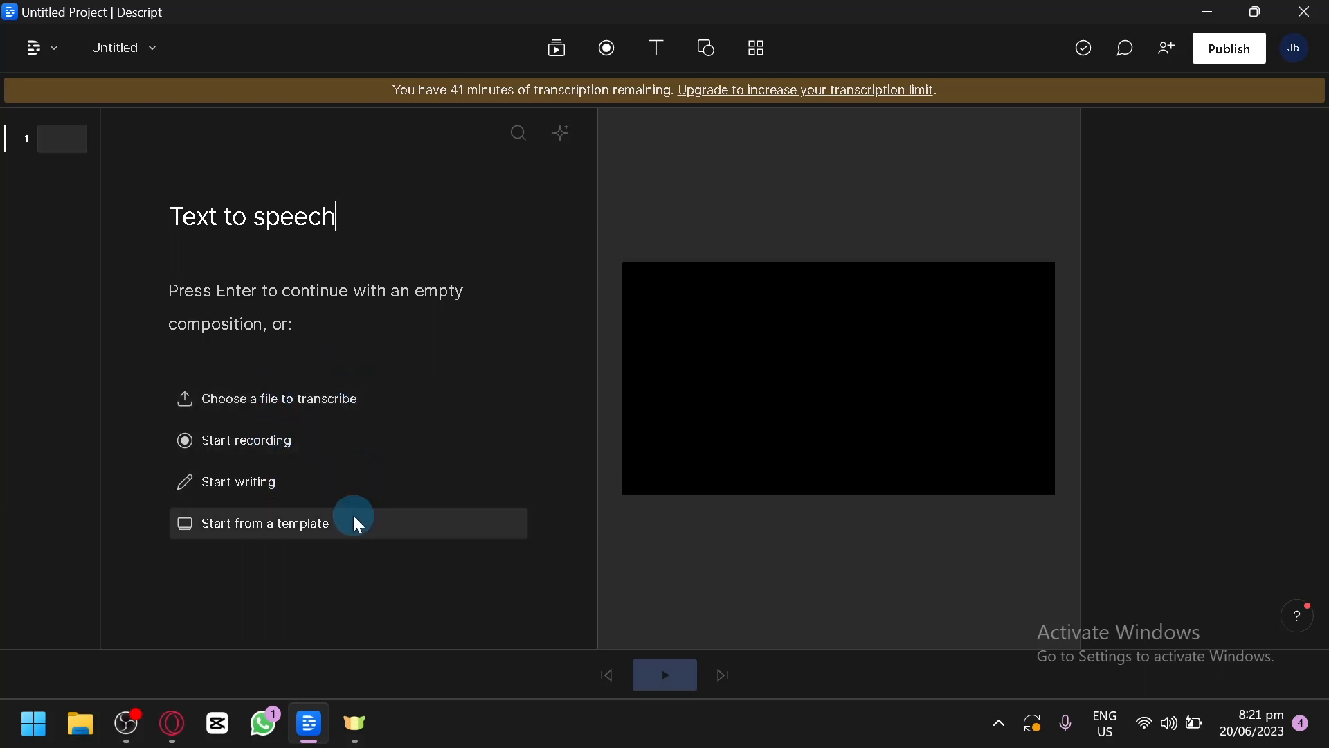
{"action": "left_click", "coordinate": [296, 491]}
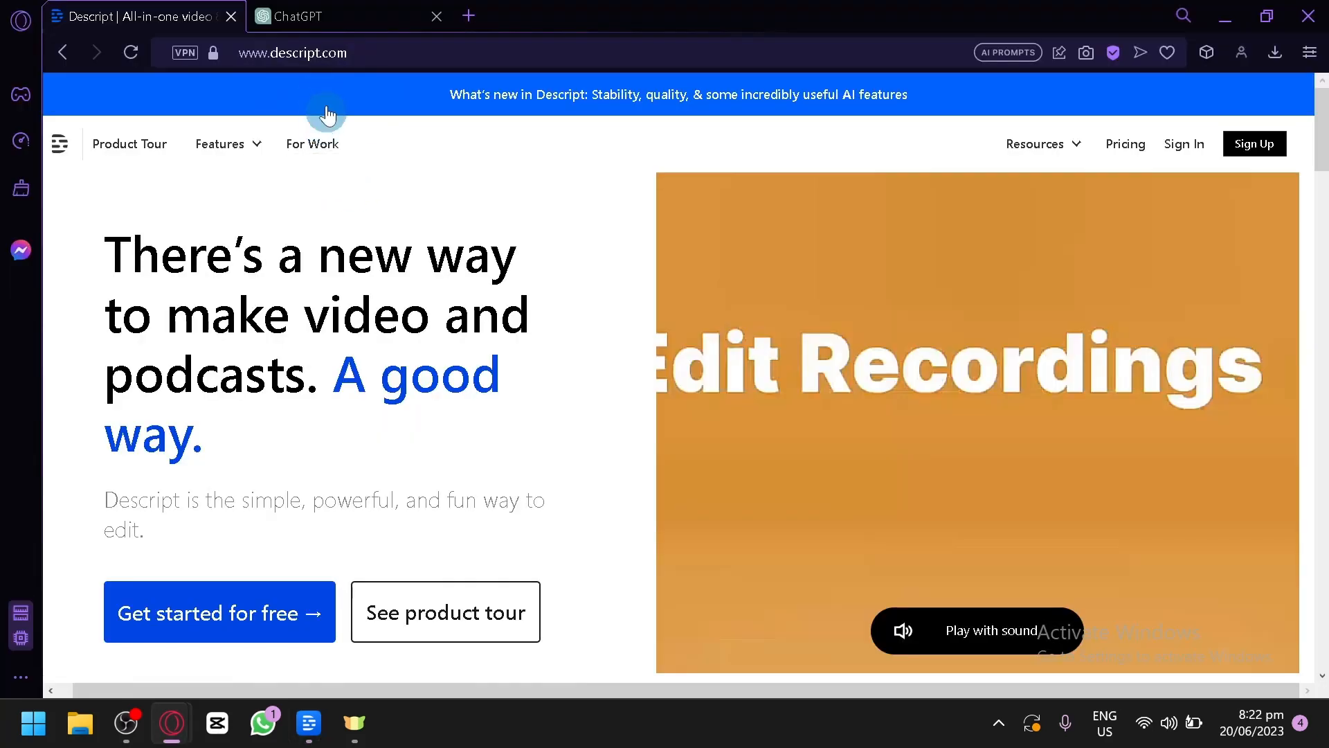
Copy the essay's introduction paragraph from the ChatGPT conversation and paste it into the Descript script.
{"action": "left_click", "coordinate": [335, 12]}
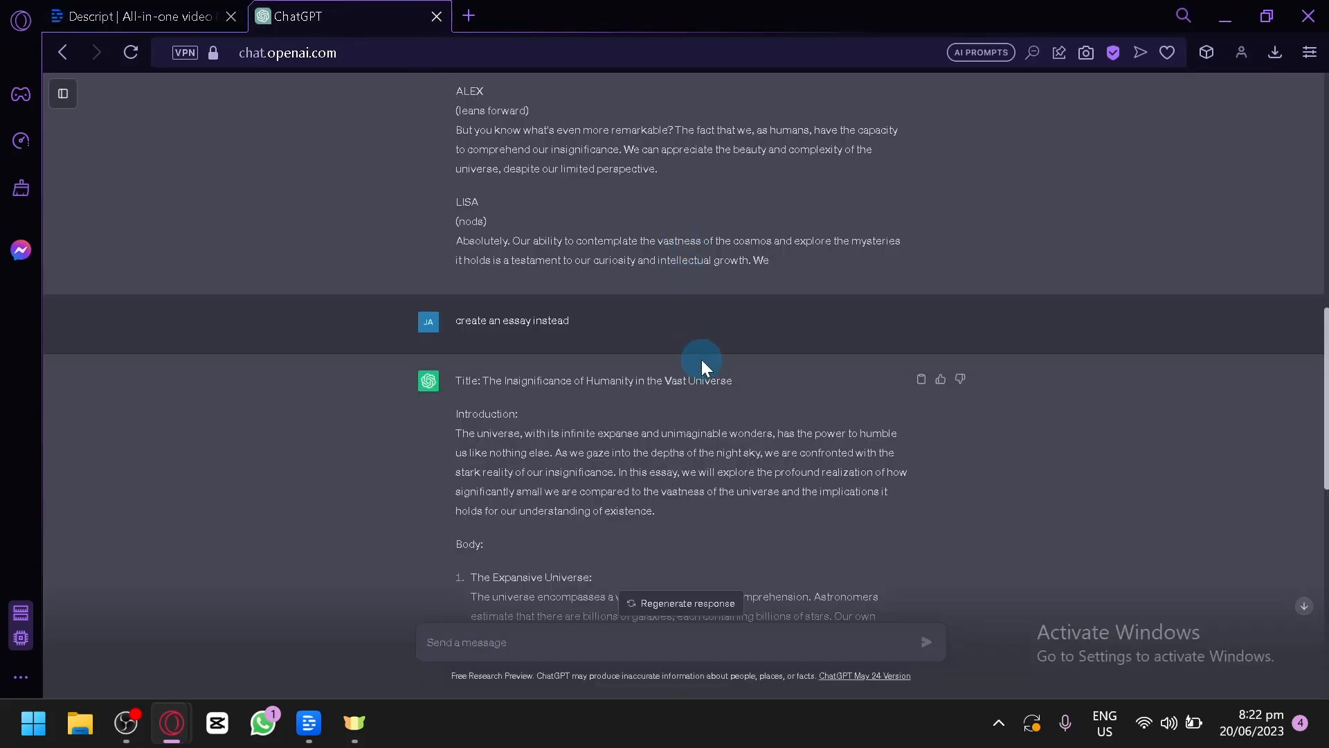
{"action": "scroll", "coordinate": [701, 359], "scroll_direction": "down", "scroll_amount": 10}
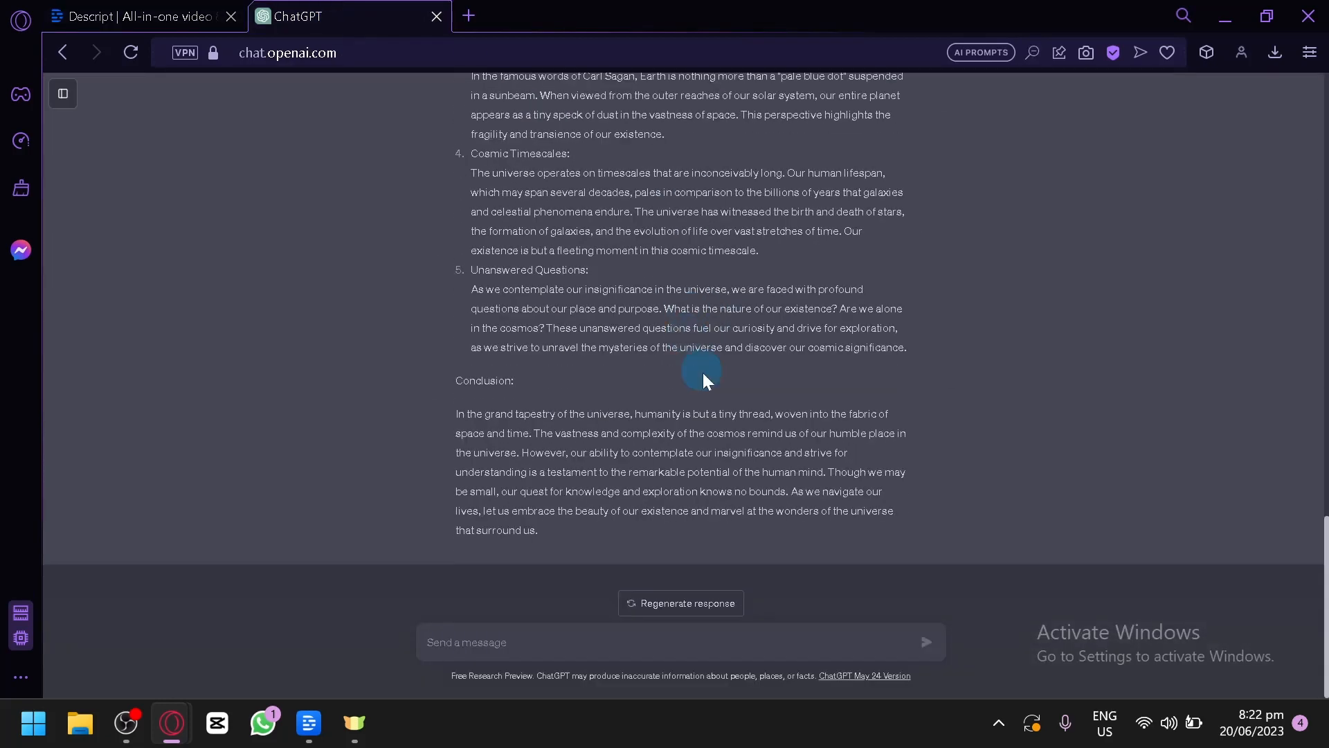
{"action": "scroll", "coordinate": [703, 373], "scroll_direction": "up", "scroll_amount": 8}
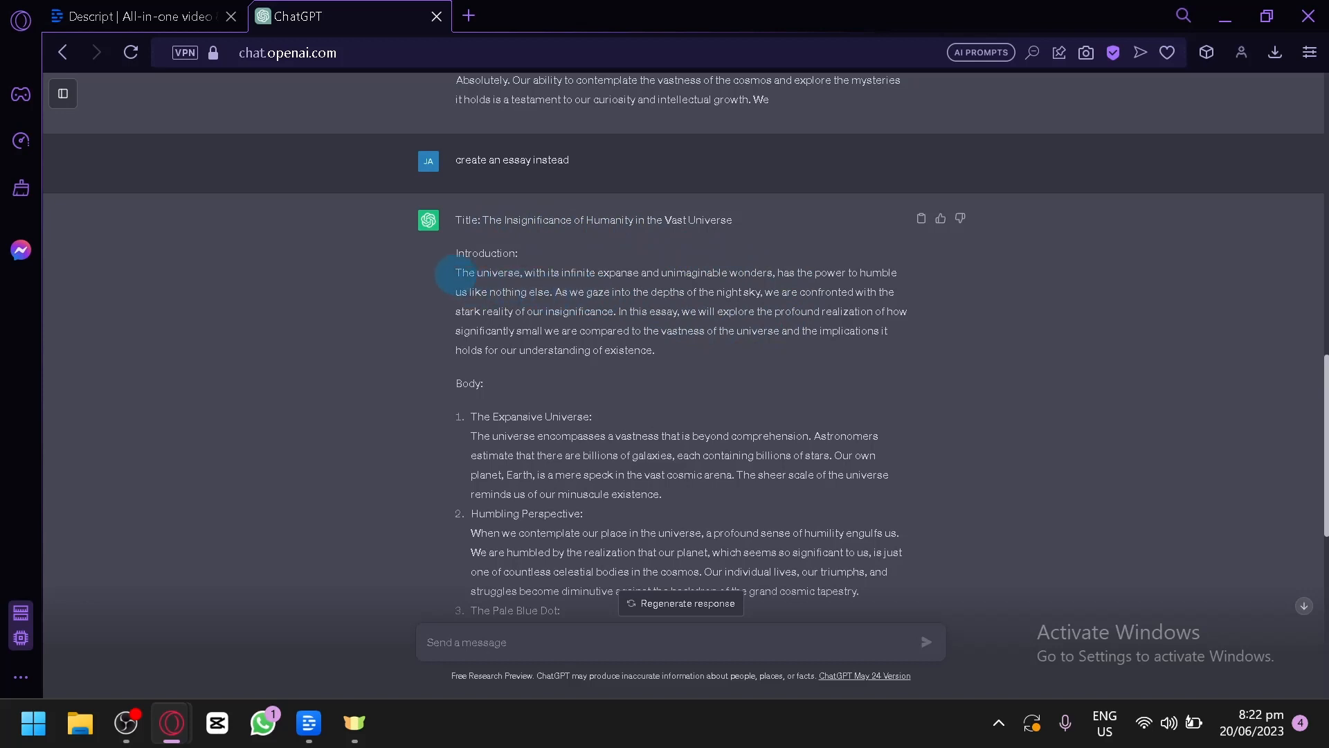
{"action": "left_click_drag", "start_coordinate": [456, 273], "coordinate": [668, 350]}
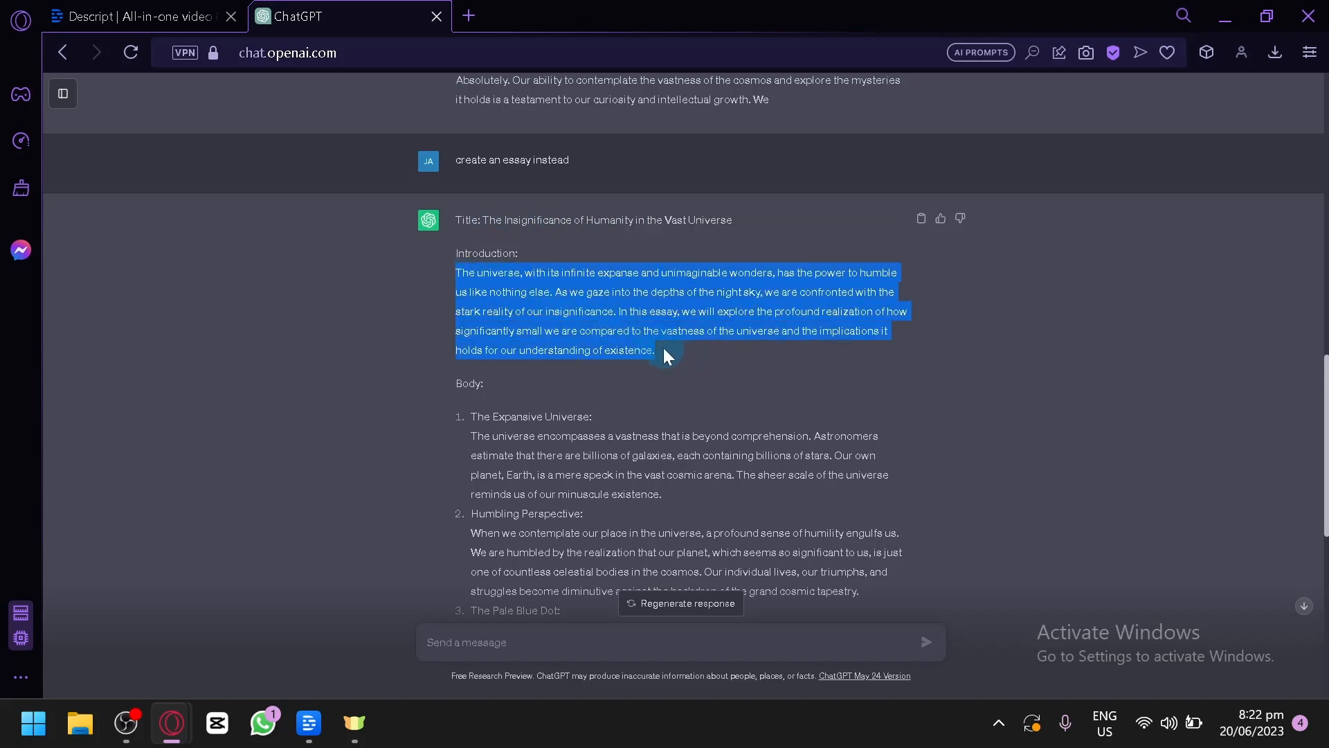
{"action": "left_click", "coordinate": [309, 723]}
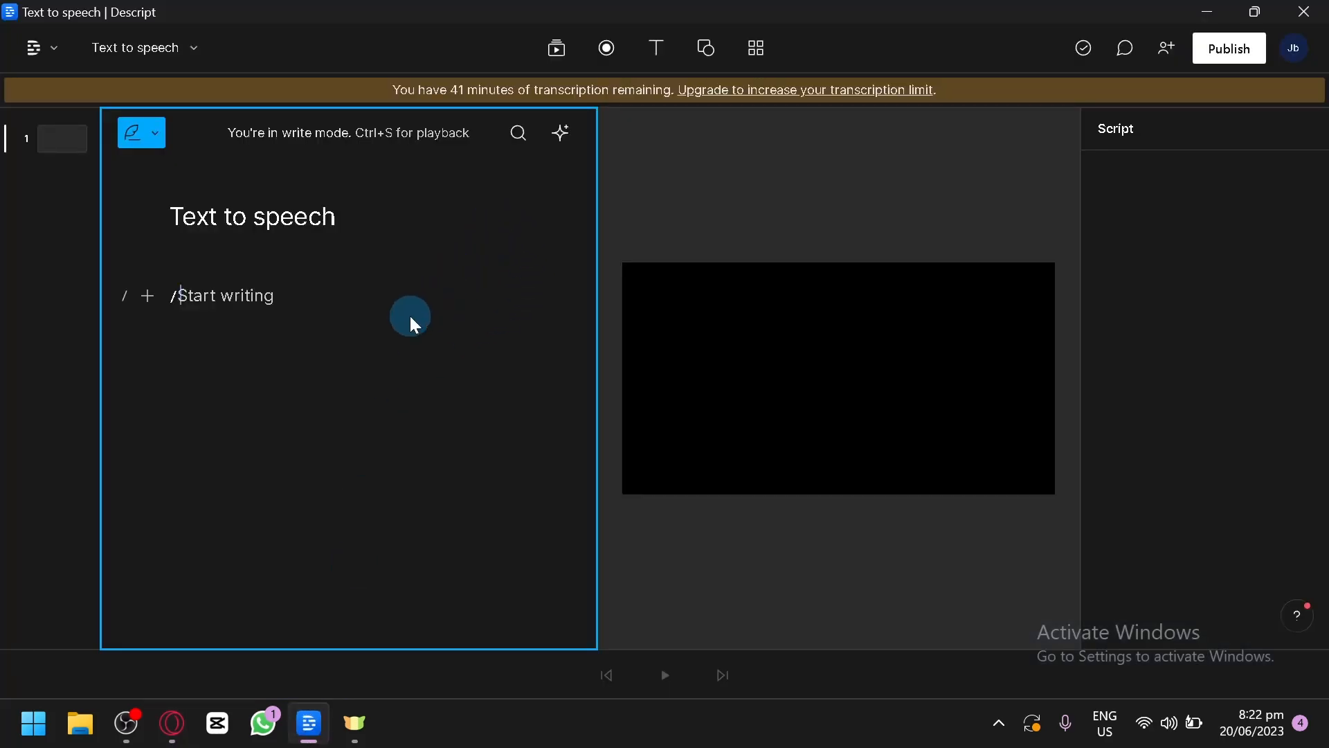
{"action": "key", "text": "ctrl+v"}
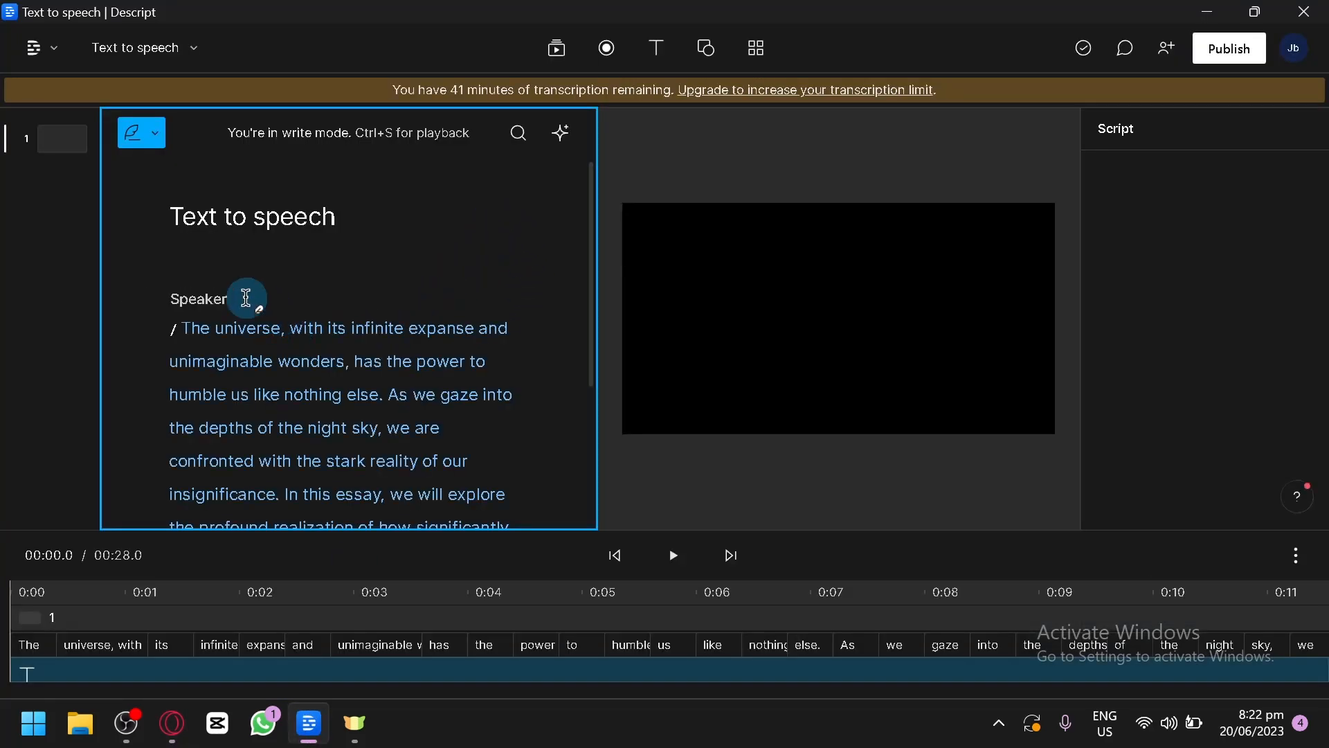
Look over the pasted script, preview the stock voice Henry, and assign it as the script's speaker.
{"action": "scroll", "coordinate": [252, 305], "scroll_direction": "down", "scroll_amount": 3}
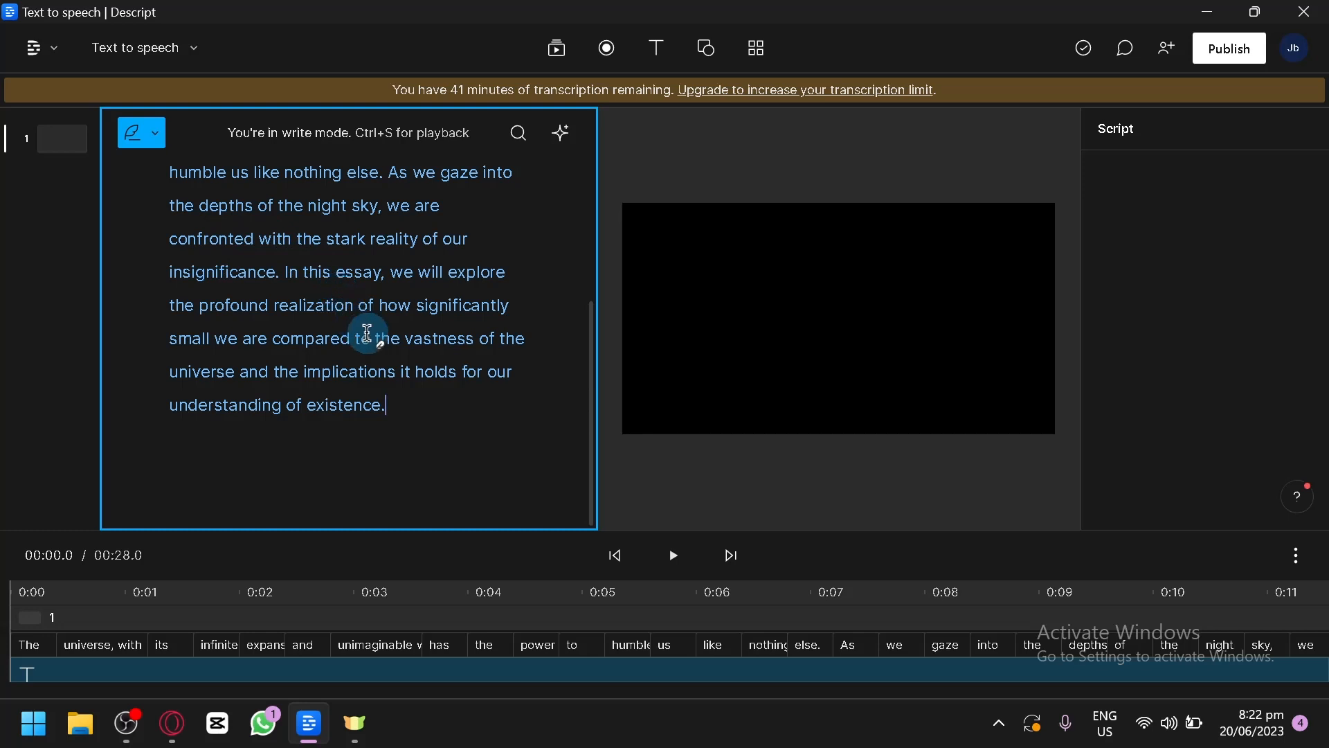
{"action": "scroll", "coordinate": [346, 346], "scroll_direction": "up", "scroll_amount": 3}
{"action": "scroll", "coordinate": [237, 261], "scroll_direction": "down", "scroll_amount": 2}
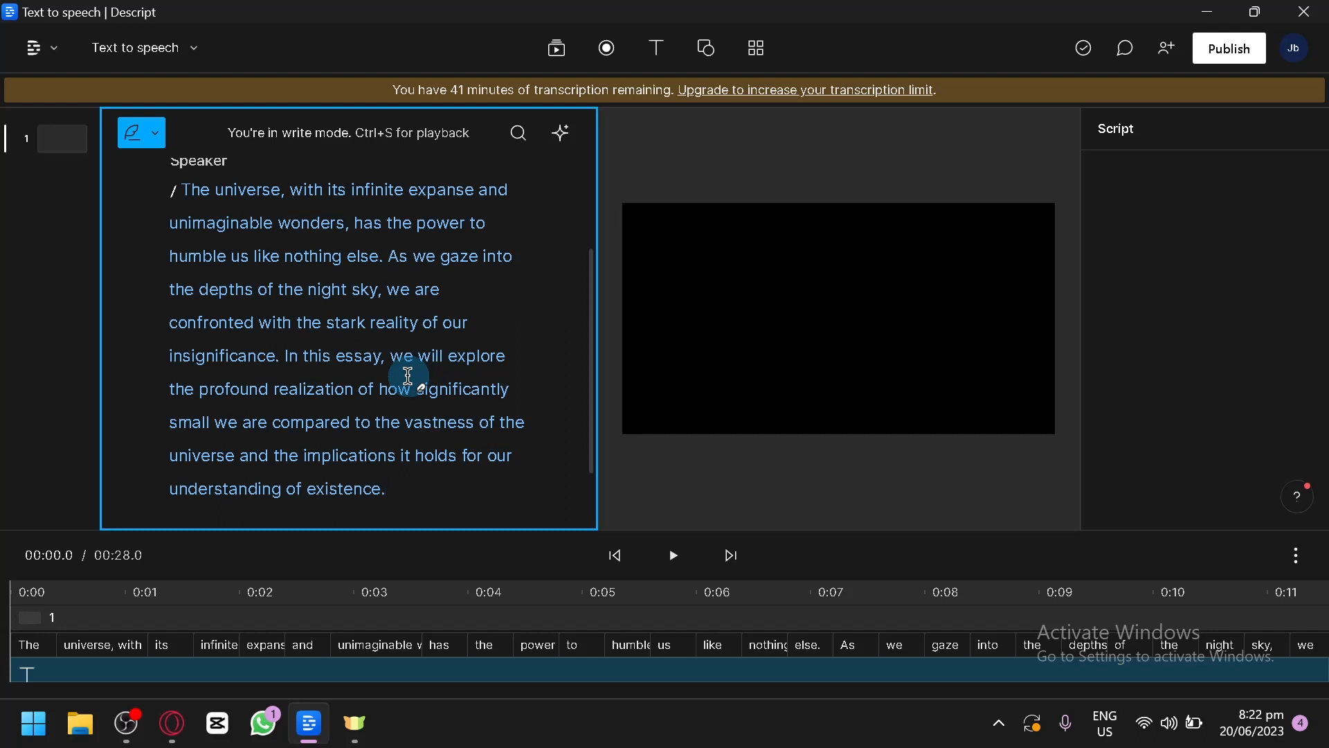
{"action": "scroll", "coordinate": [219, 279], "scroll_direction": "up", "scroll_amount": 3}
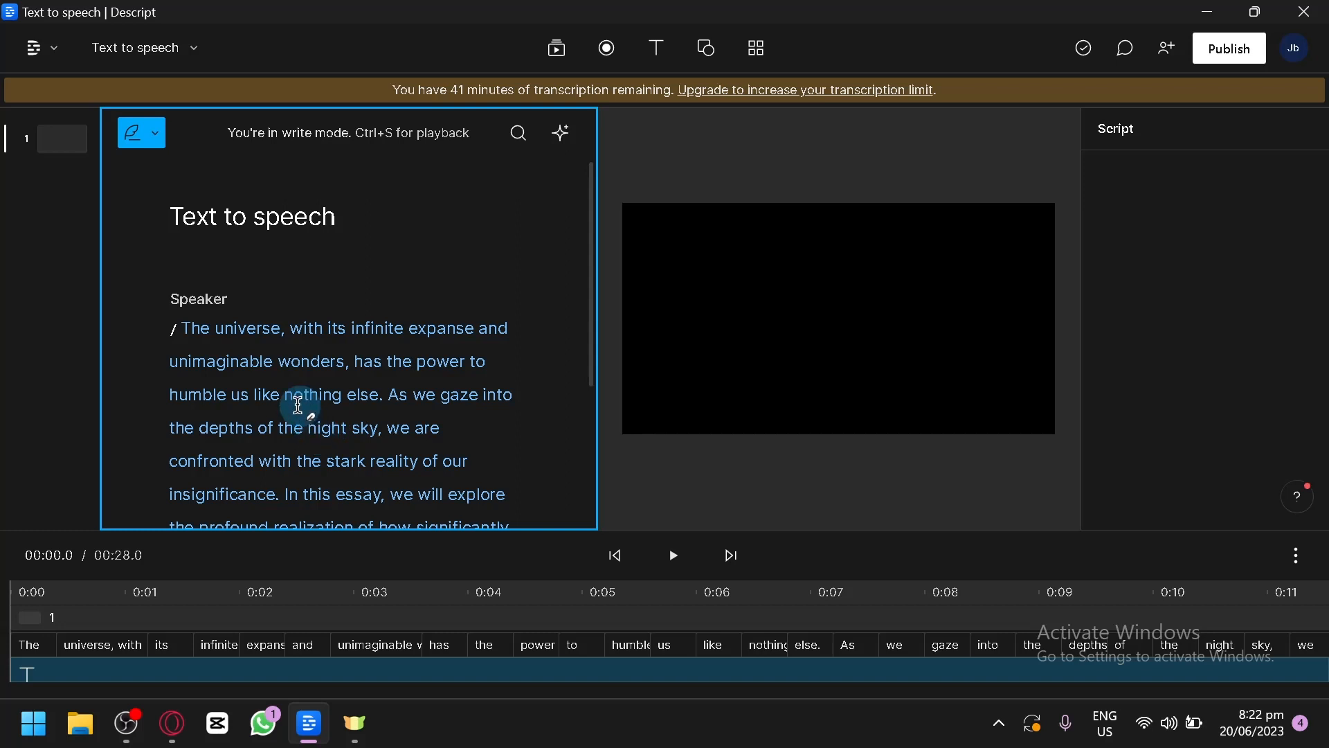
{"action": "left_click", "coordinate": [205, 302]}
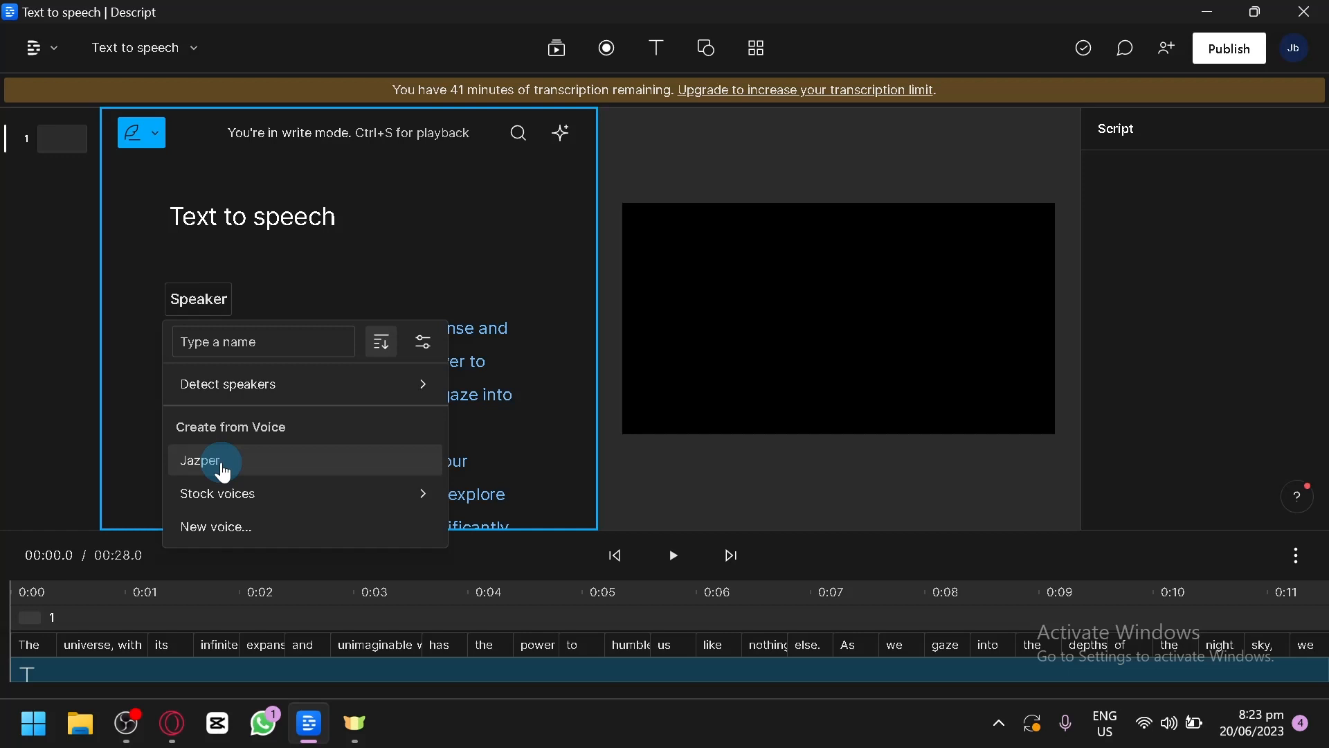
{"action": "mouse_move", "coordinate": [380, 499]}
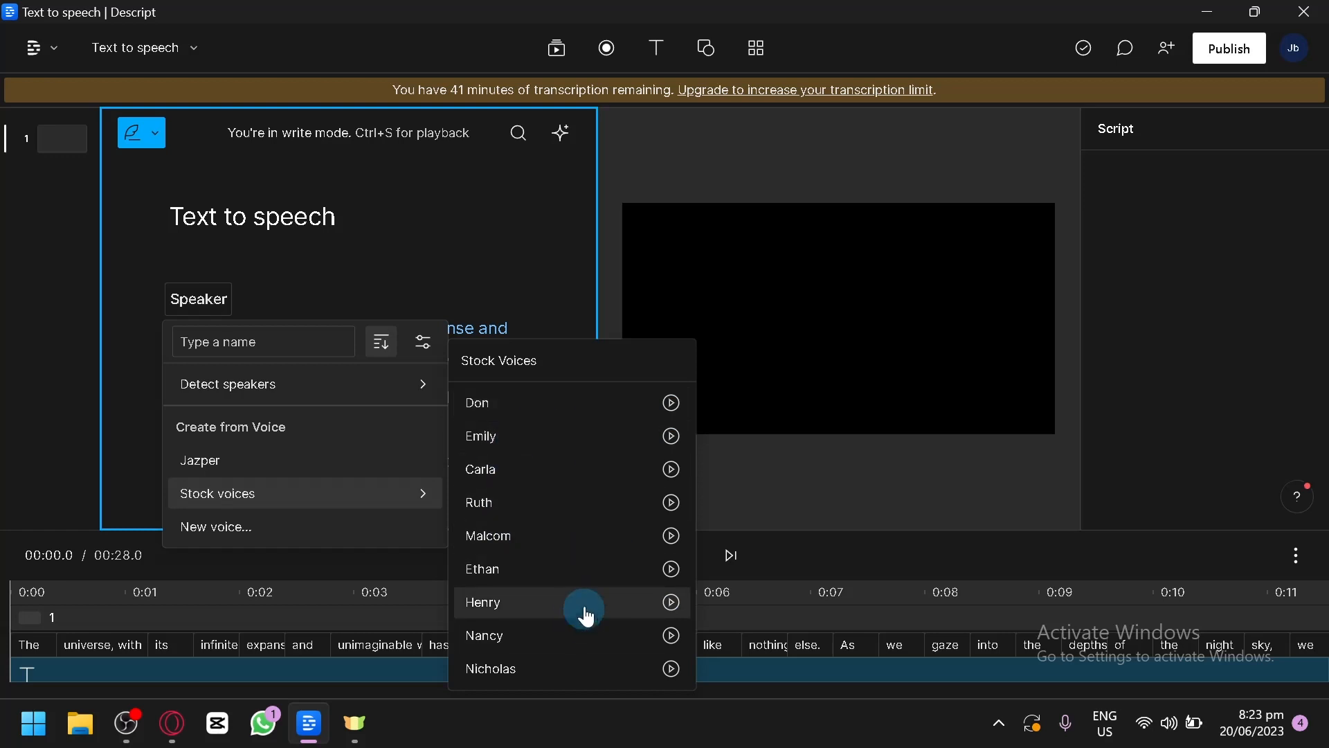
{"action": "left_click", "coordinate": [675, 602]}
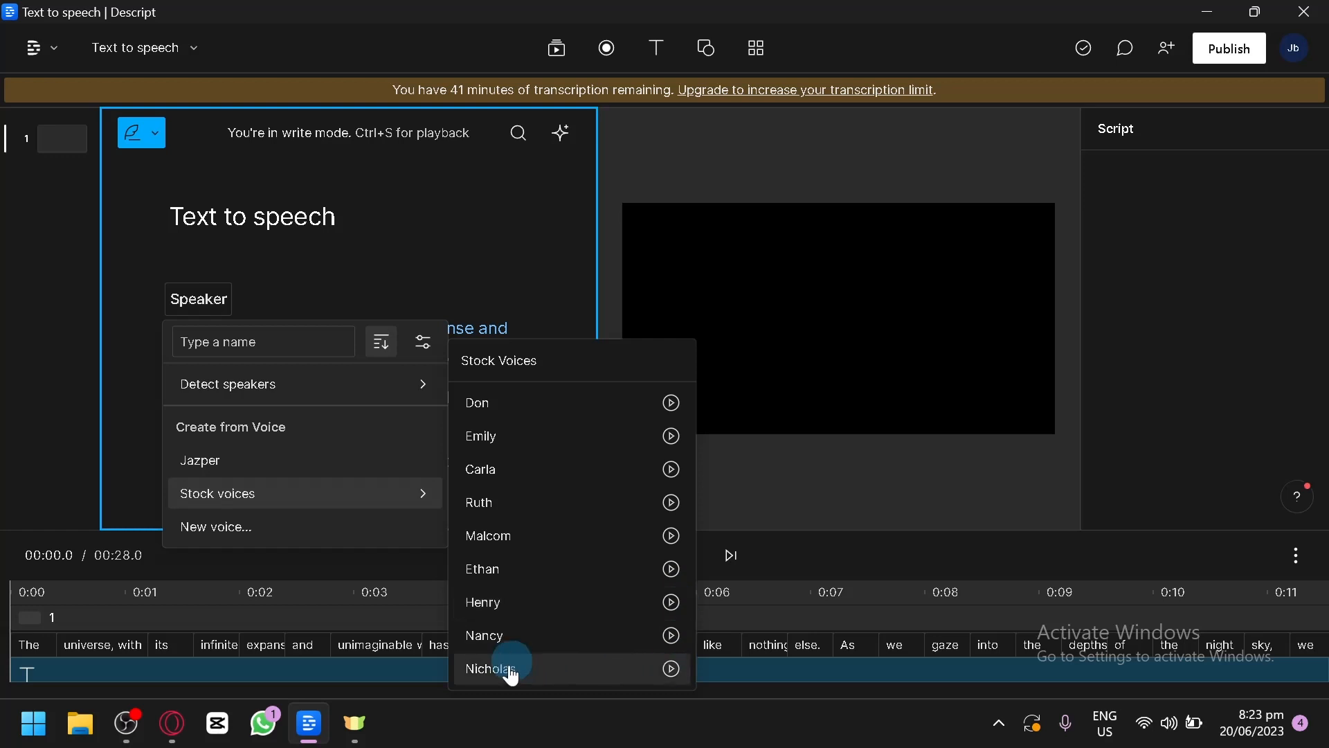
{"action": "left_click", "coordinate": [498, 607]}
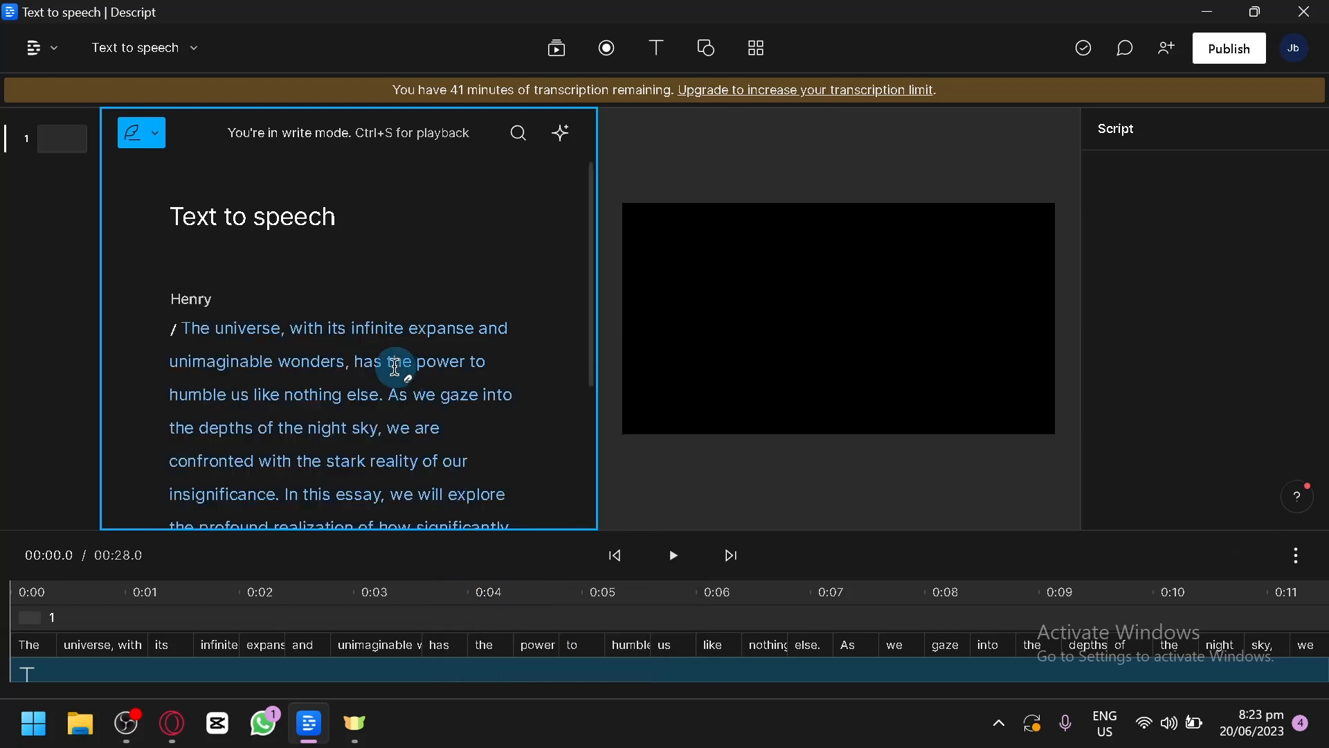
Play back the script paragraph in the assigned voice, pause it, and return the playhead to the start of the timeline.
{"action": "scroll", "coordinate": [396, 367], "scroll_direction": "down", "scroll_amount": 2}
{"action": "triple_click", "coordinate": [216, 199]}
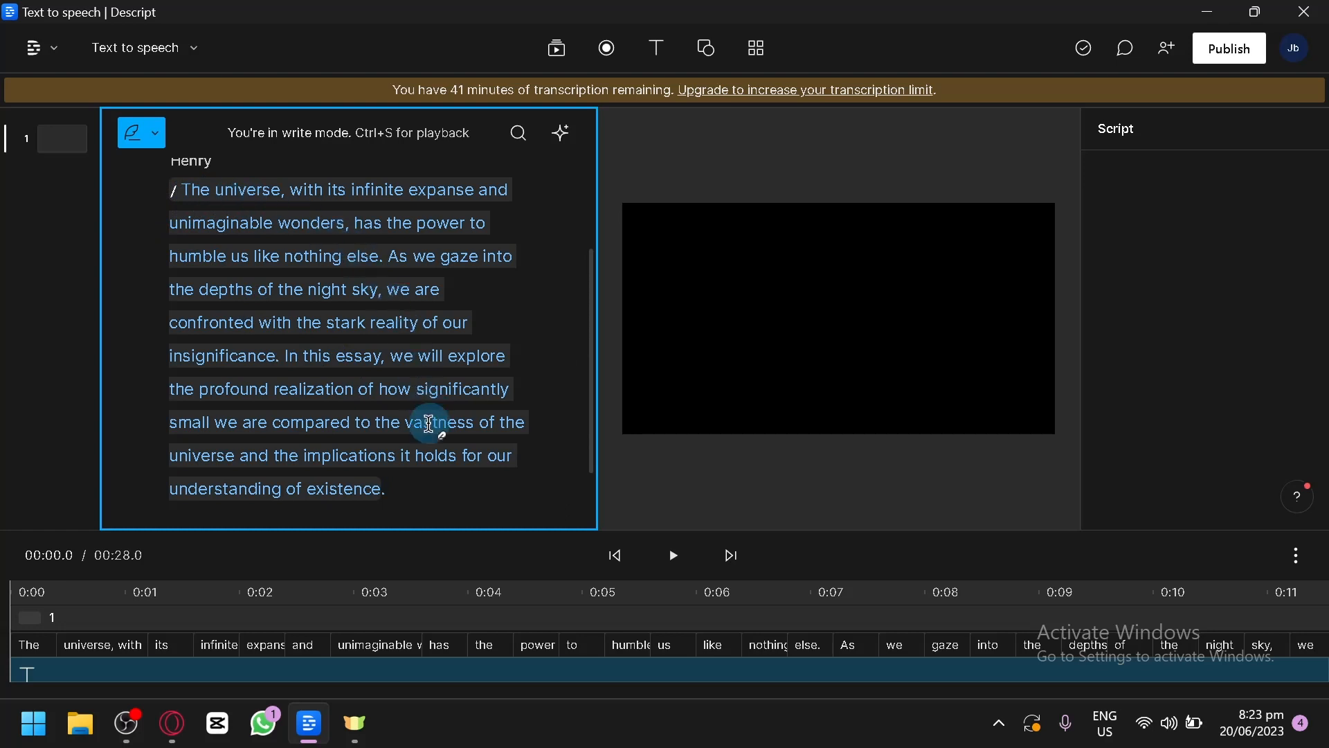
{"action": "scroll", "coordinate": [382, 486], "scroll_direction": "up", "scroll_amount": 2}
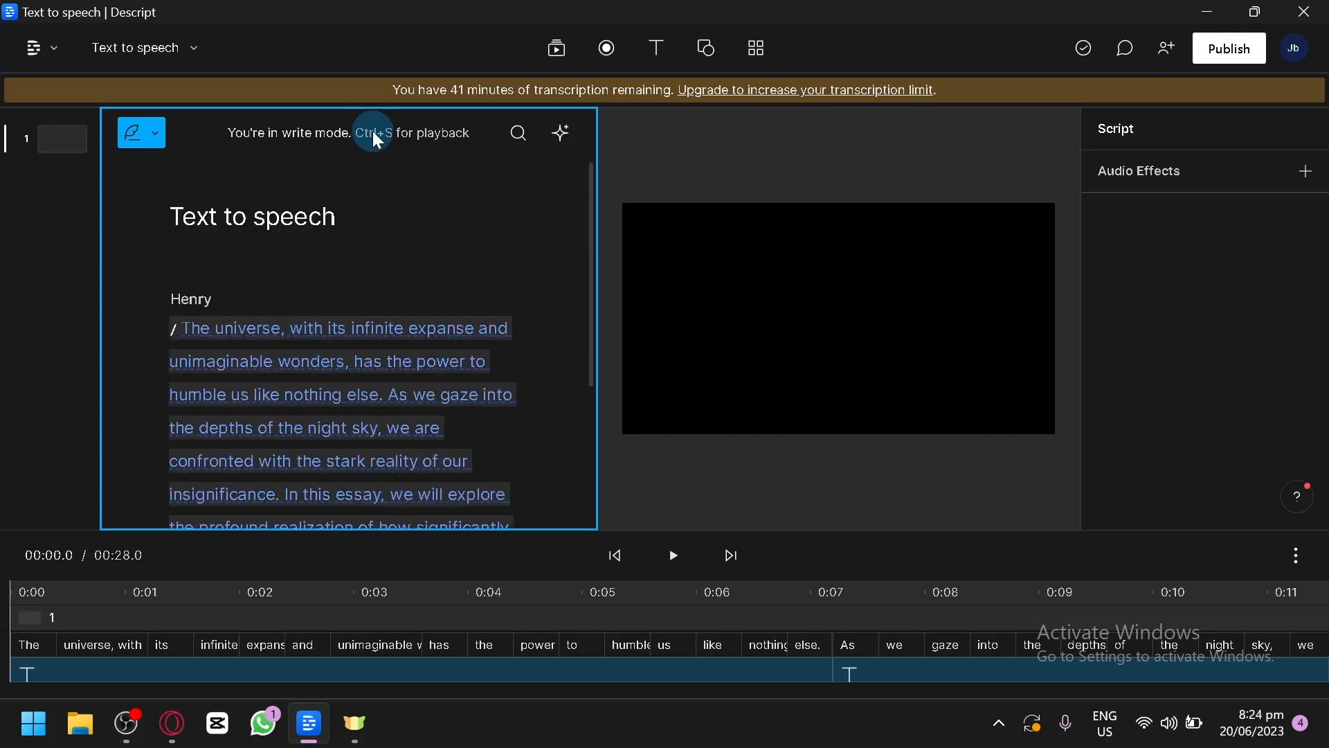
{"action": "key", "text": "ctrl+s"}
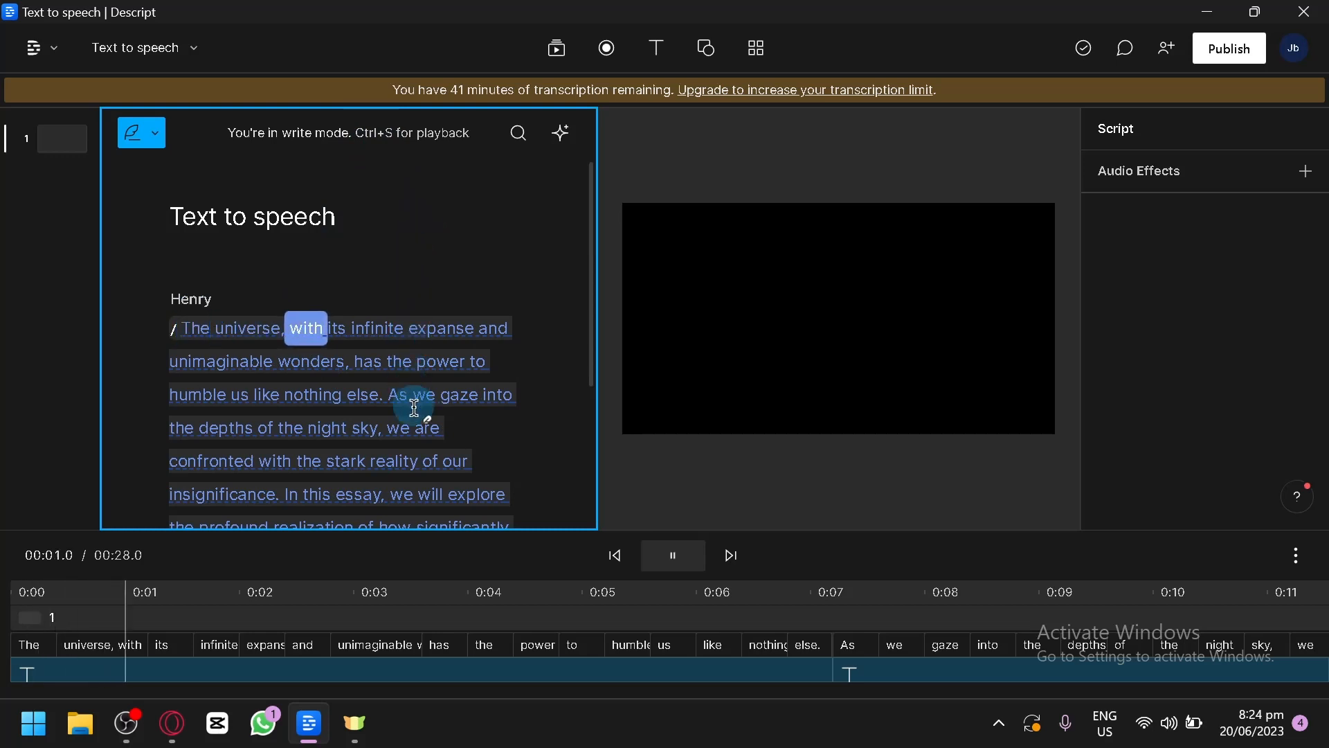
{"action": "key", "text": "ctrl+s"}
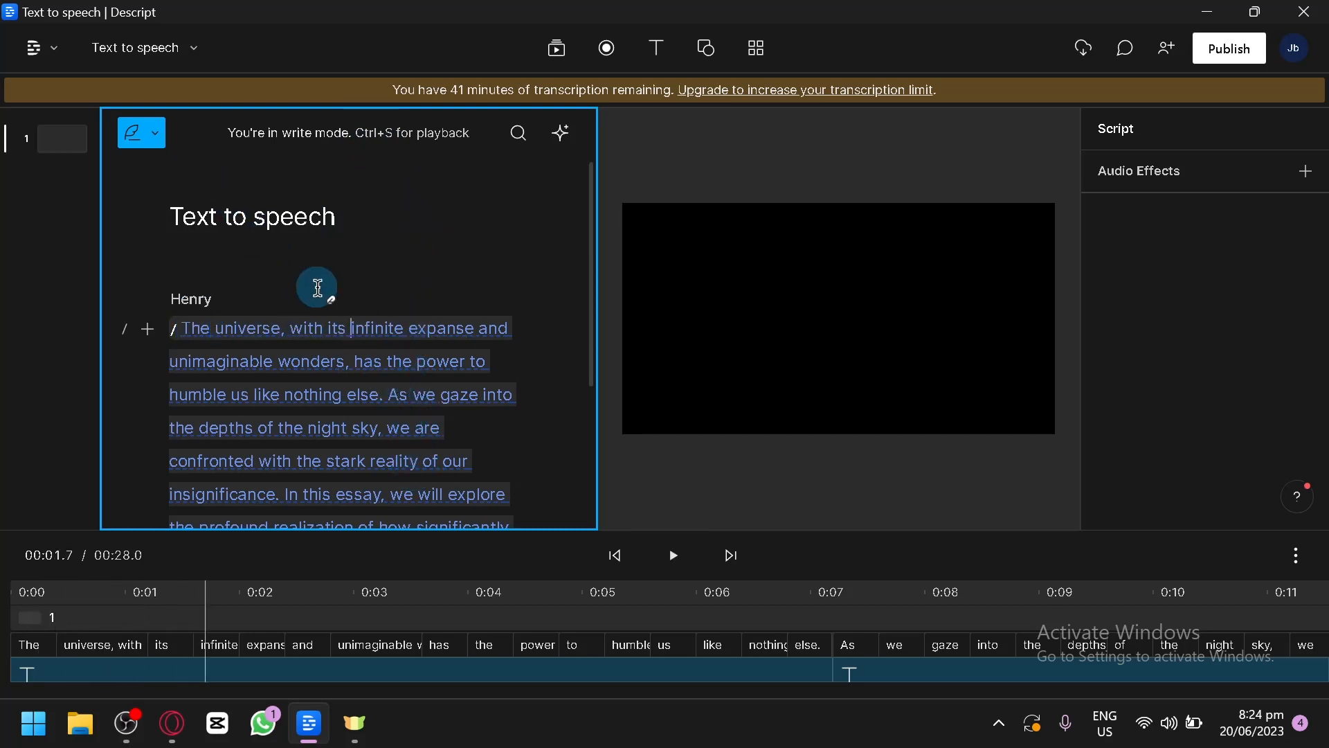
{"action": "key", "text": "Return"}
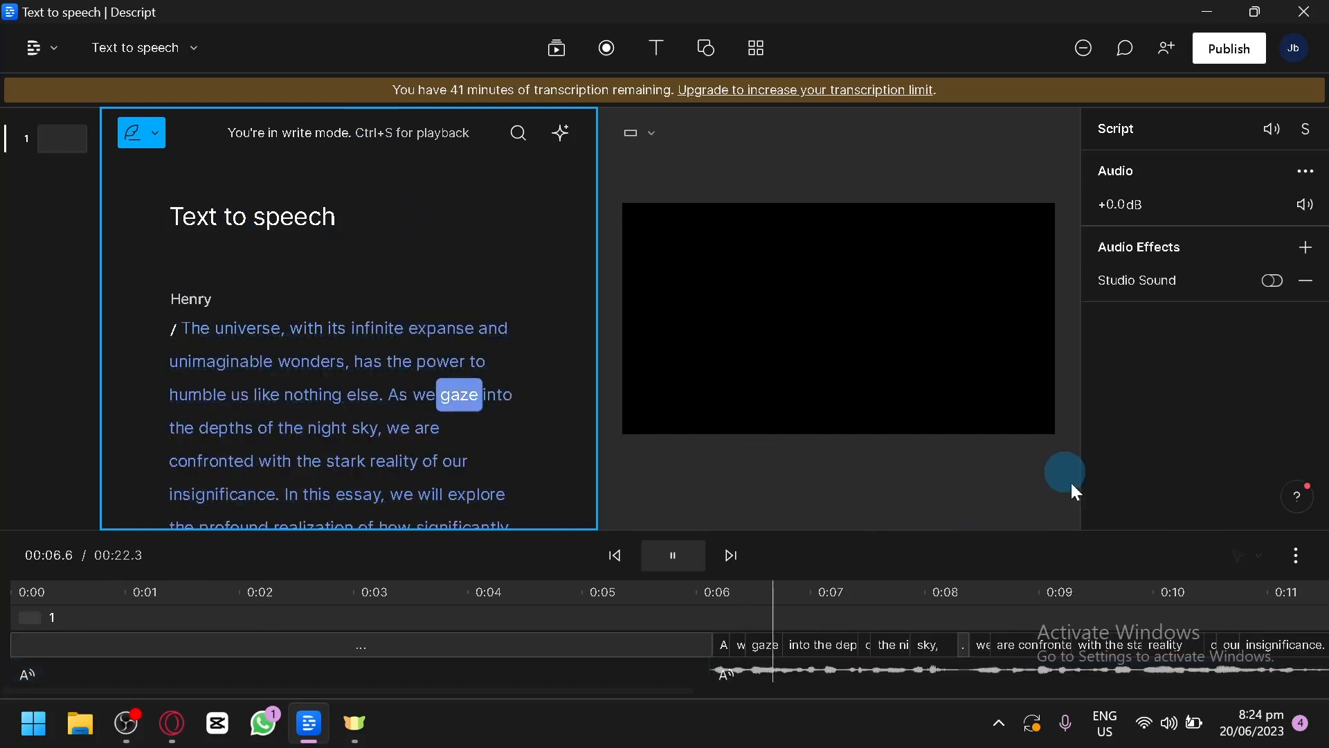
{"action": "left_click", "coordinate": [675, 554]}
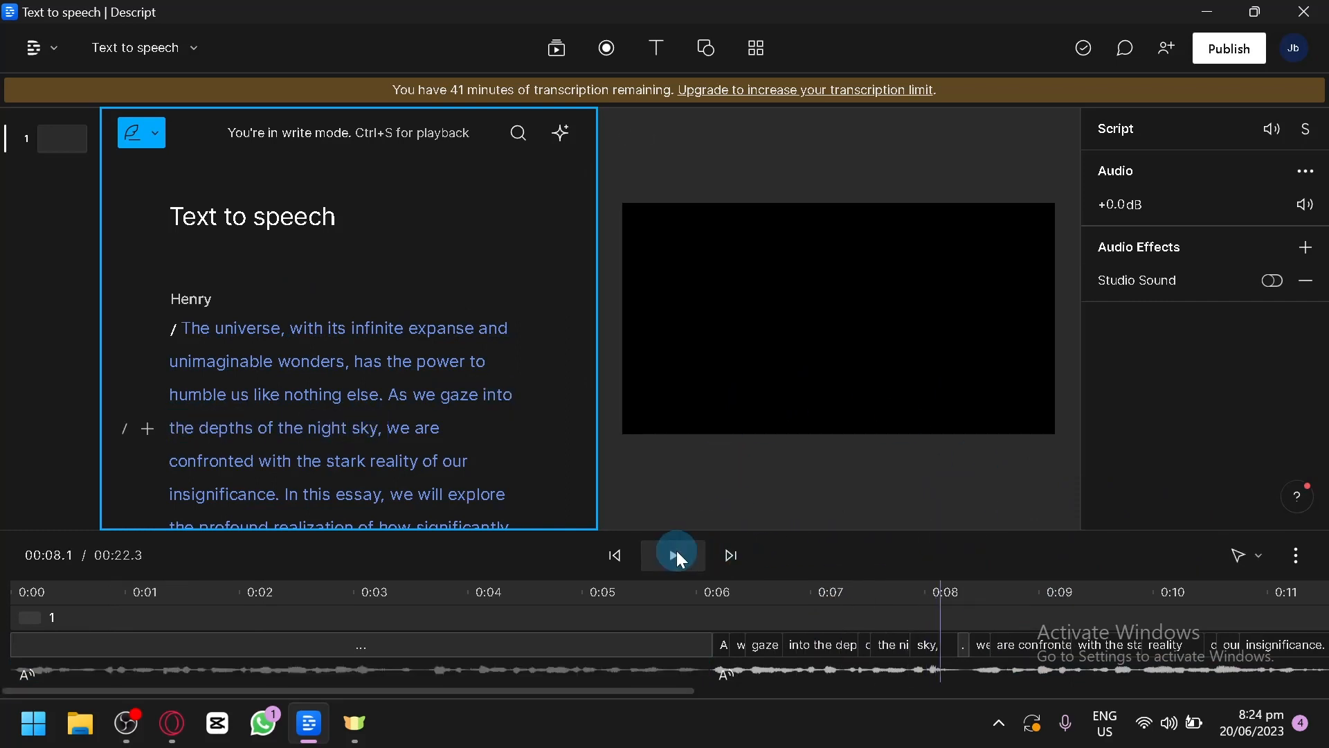
{"action": "left_click_drag", "start_coordinate": [637, 688], "coordinate": [272, 560]}
{"action": "left_click", "coordinate": [272, 592]}
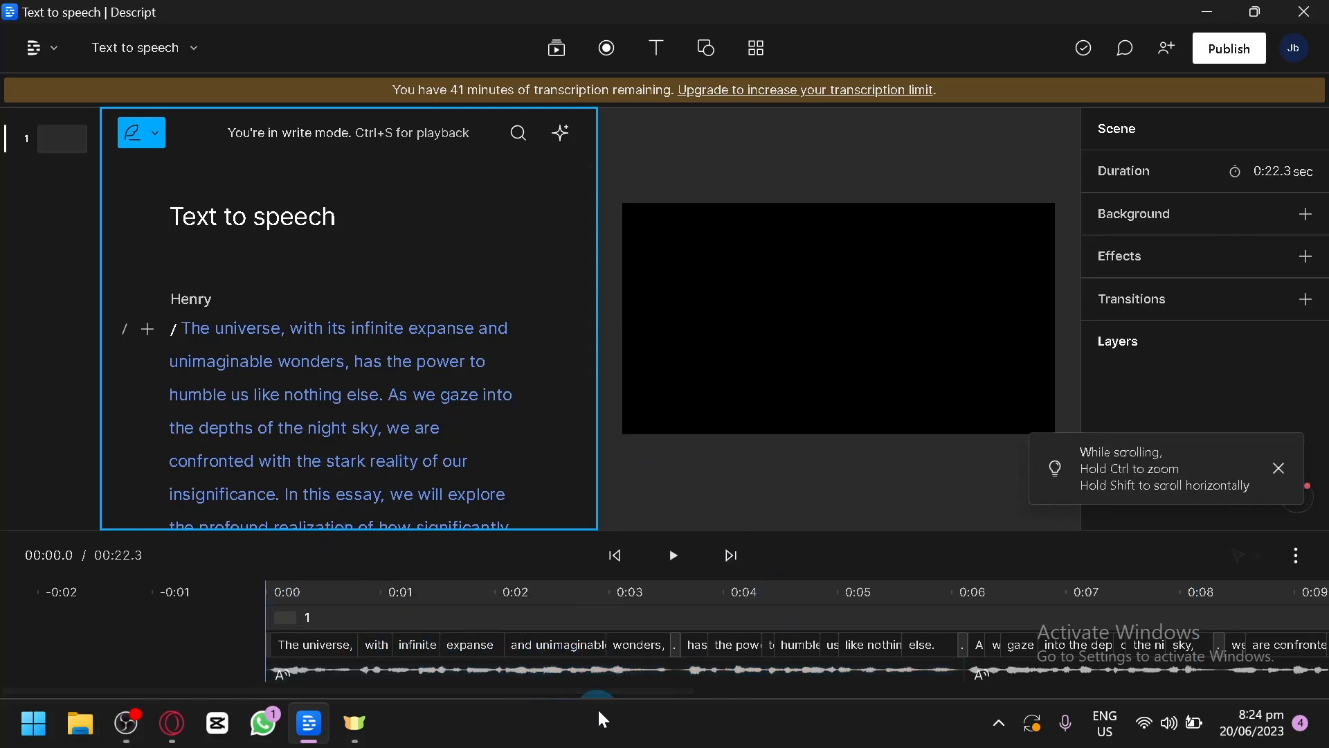
Look along the whole narration timeline and listen to the first part of the generated speech, pausing partway.
{"action": "mouse_move", "coordinate": [608, 689]}
{"action": "left_mouse_down"}
{"action": "mouse_move", "coordinate": [1237, 699]}
{"action": "mouse_move", "coordinate": [1315, 677]}
{"action": "left_mouse_up"}
{"action": "left_click_drag", "start_coordinate": [1063, 671], "coordinate": [408, 656]}
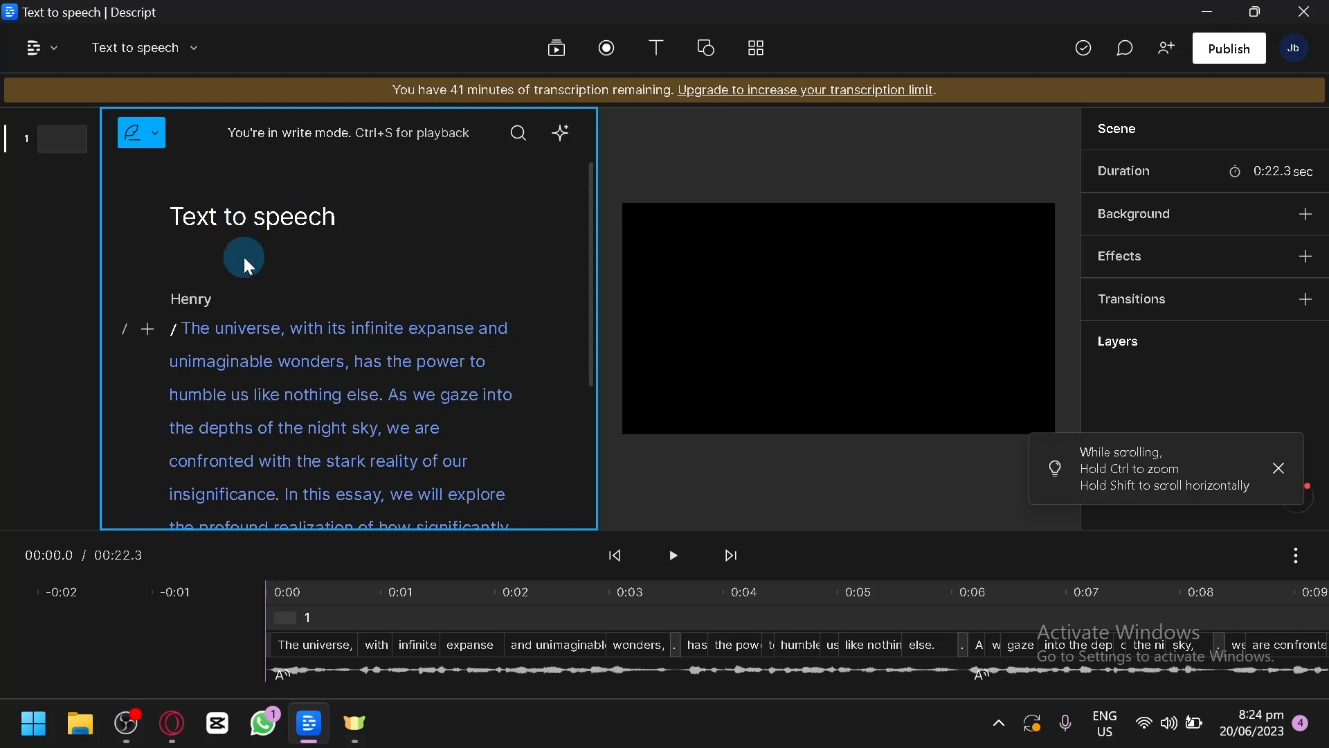
{"action": "left_click", "coordinate": [677, 555]}
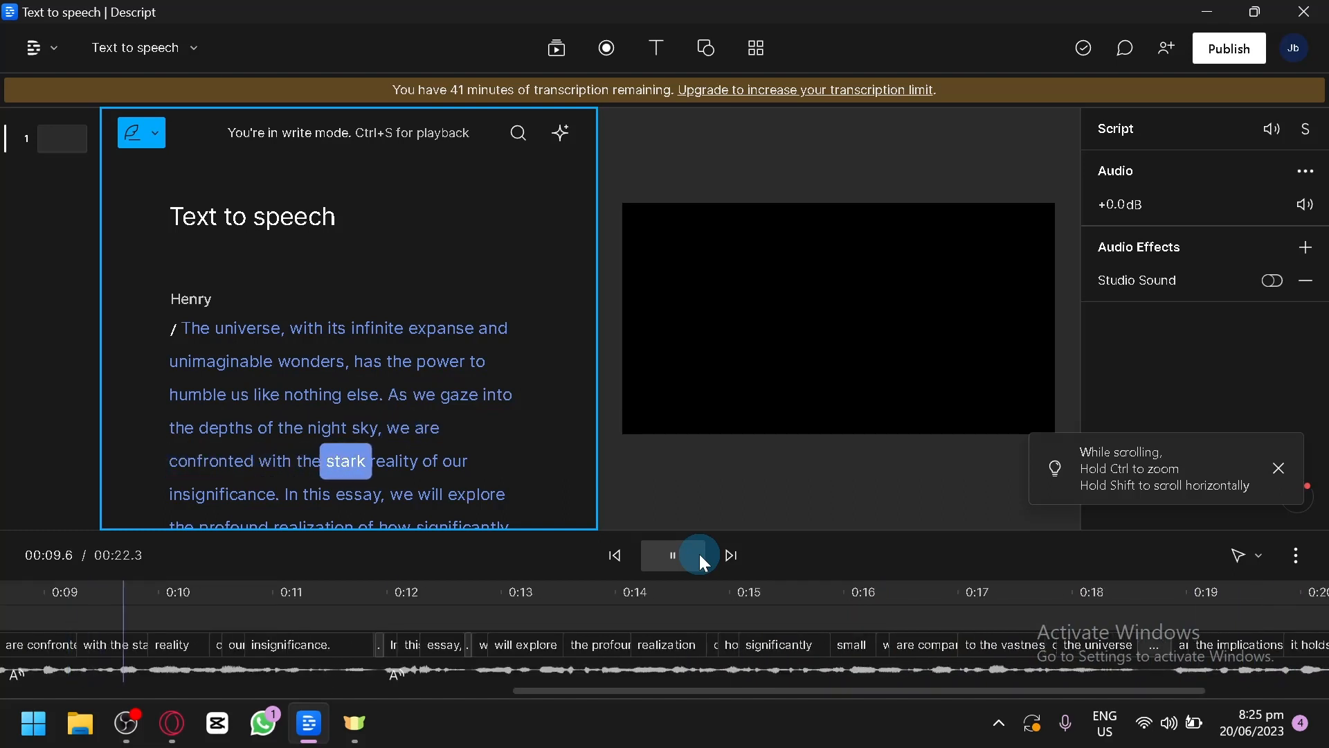
{"action": "left_click", "coordinate": [699, 554]}
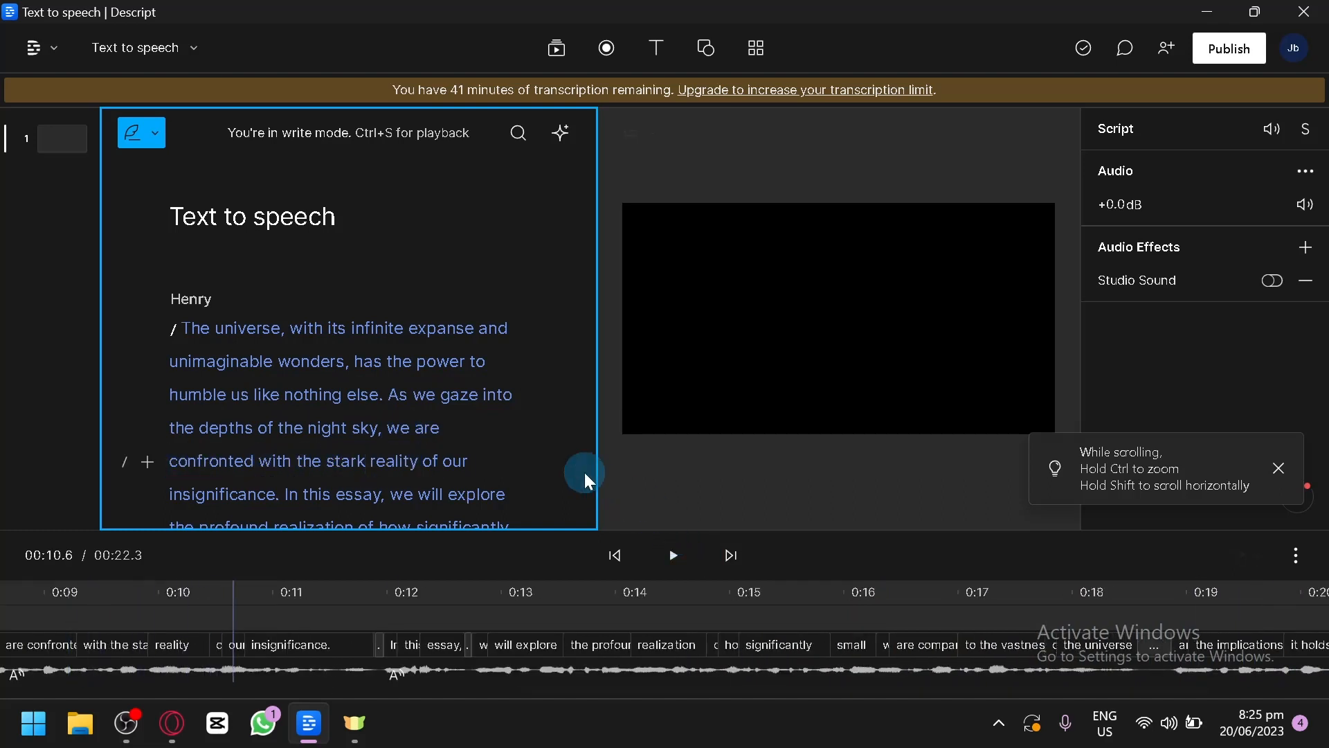
Look over the script paragraph through its final sentence and return the playhead to the start of the timeline.
{"action": "scroll", "coordinate": [528, 438], "scroll_direction": "down", "scroll_amount": 2}
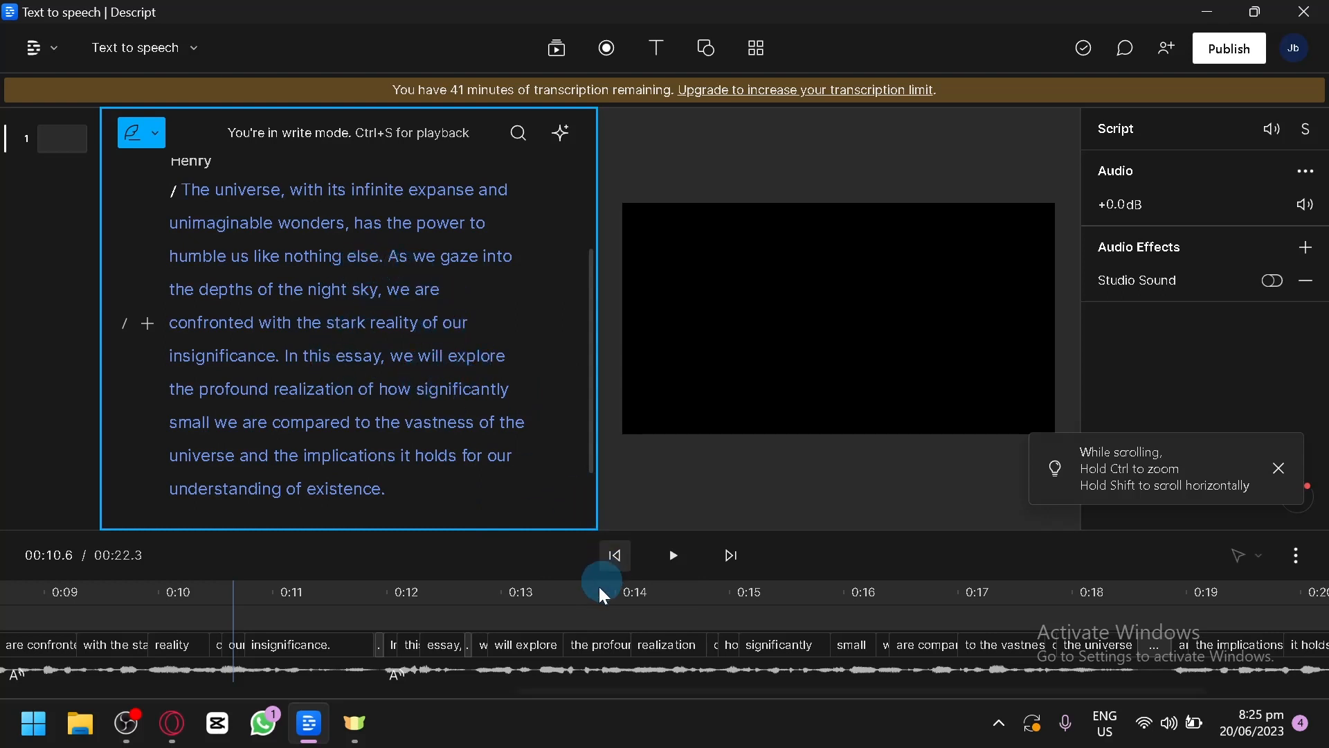
{"action": "scroll", "coordinate": [371, 306], "scroll_direction": "up", "scroll_amount": 2}
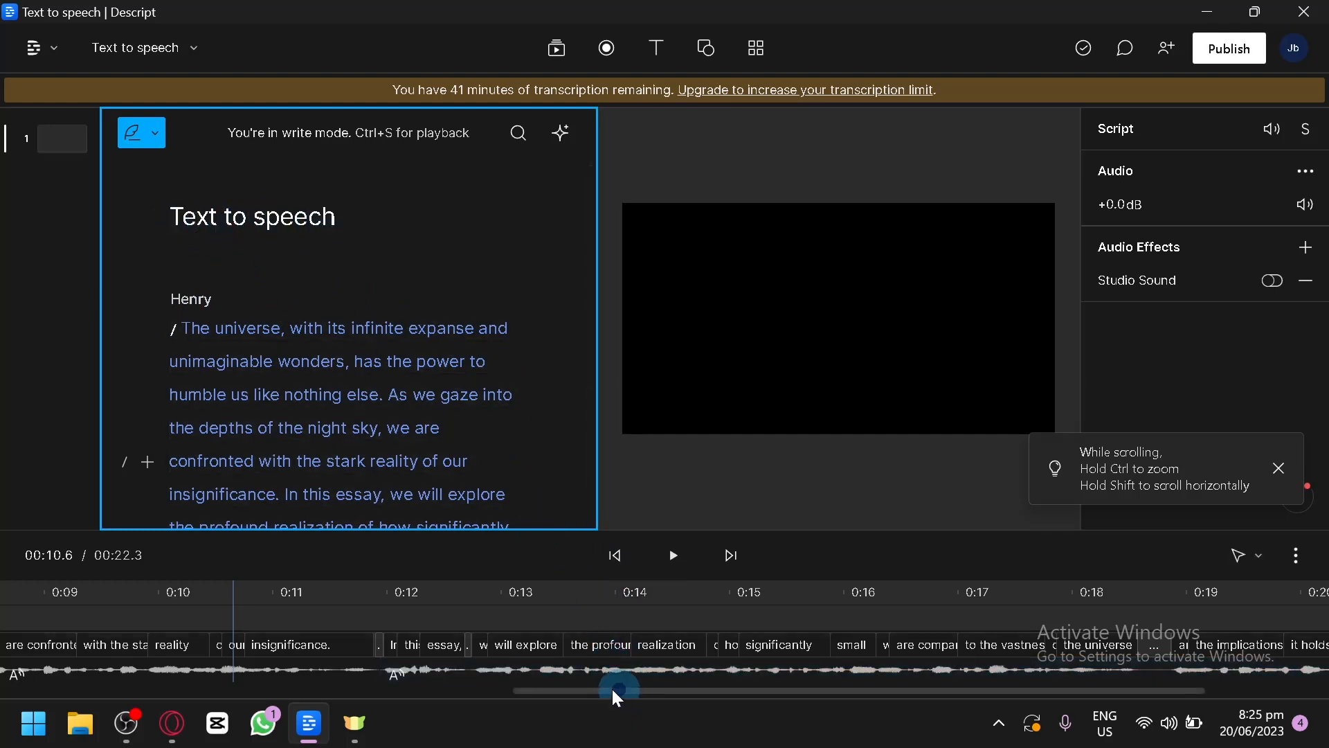
{"action": "left_click_drag", "start_coordinate": [617, 690], "coordinate": [135, 618]}
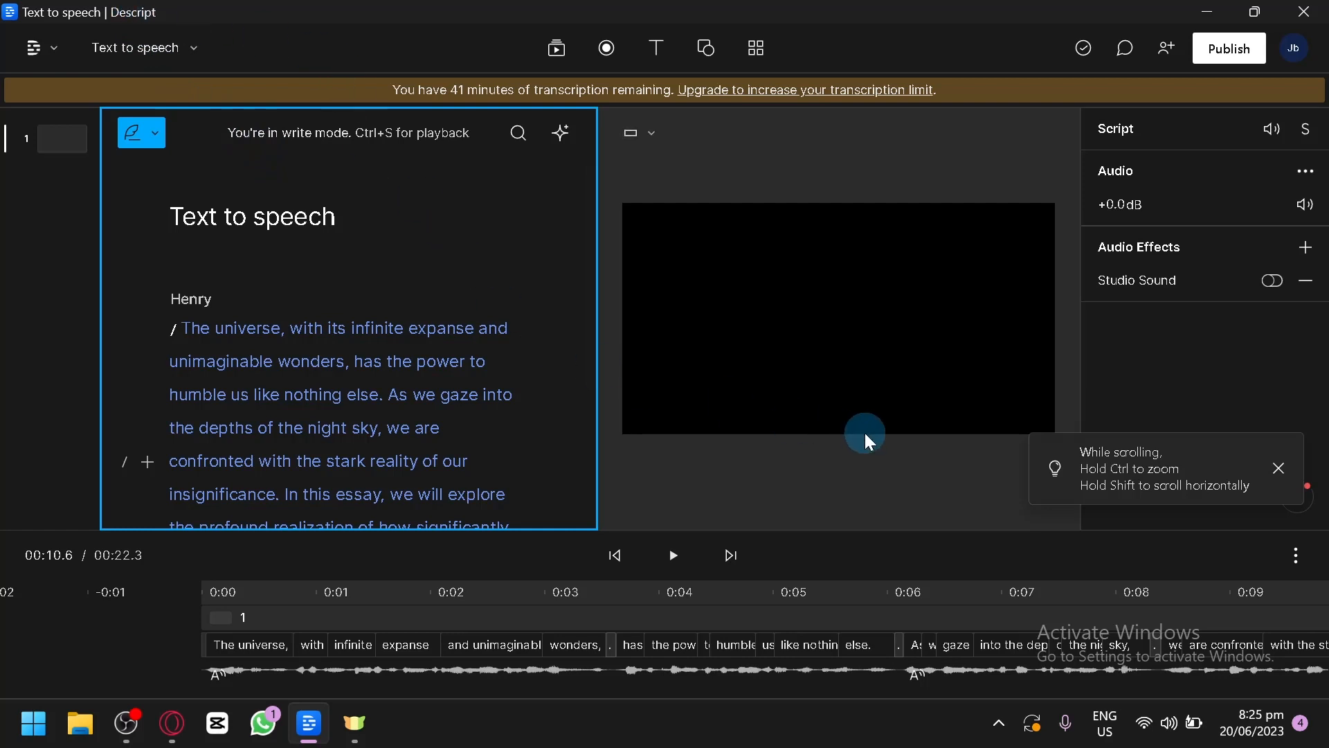
{"action": "left_click", "coordinate": [211, 598]}
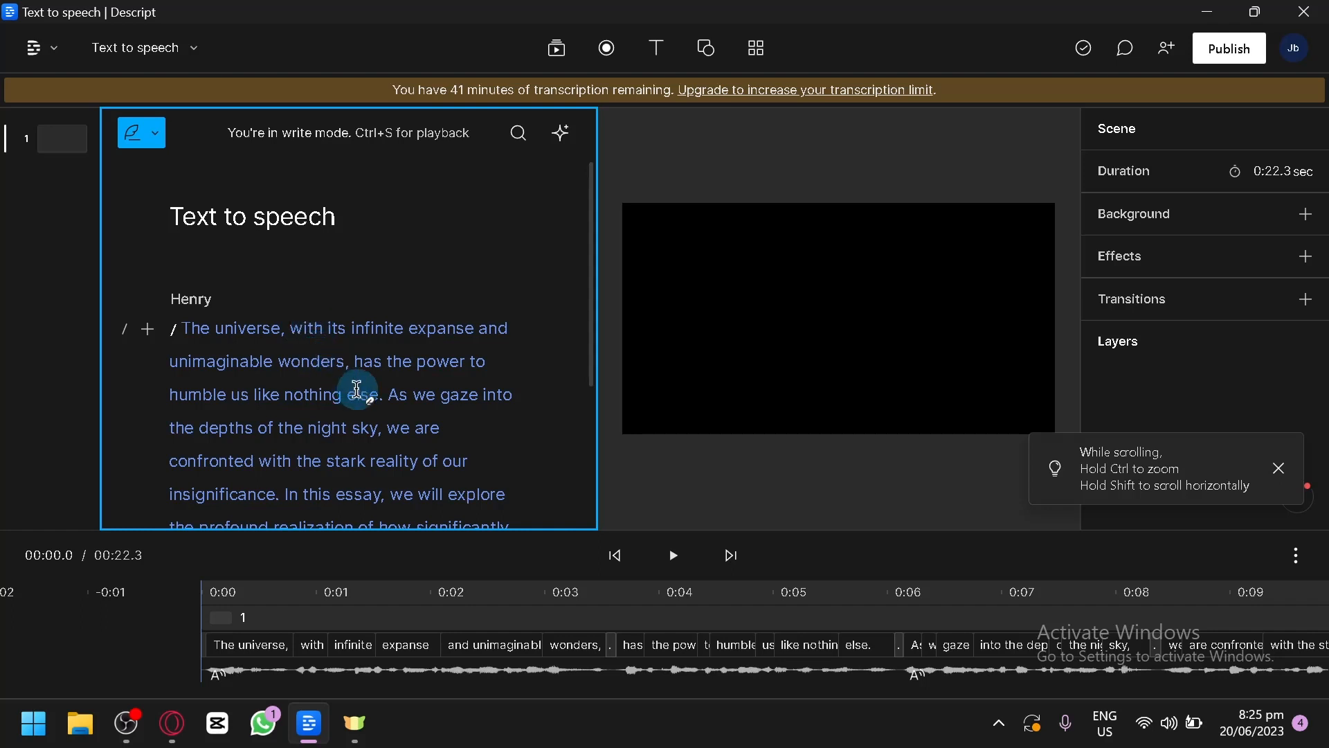
{"action": "scroll", "coordinate": [375, 338], "scroll_direction": "down", "scroll_amount": 2}
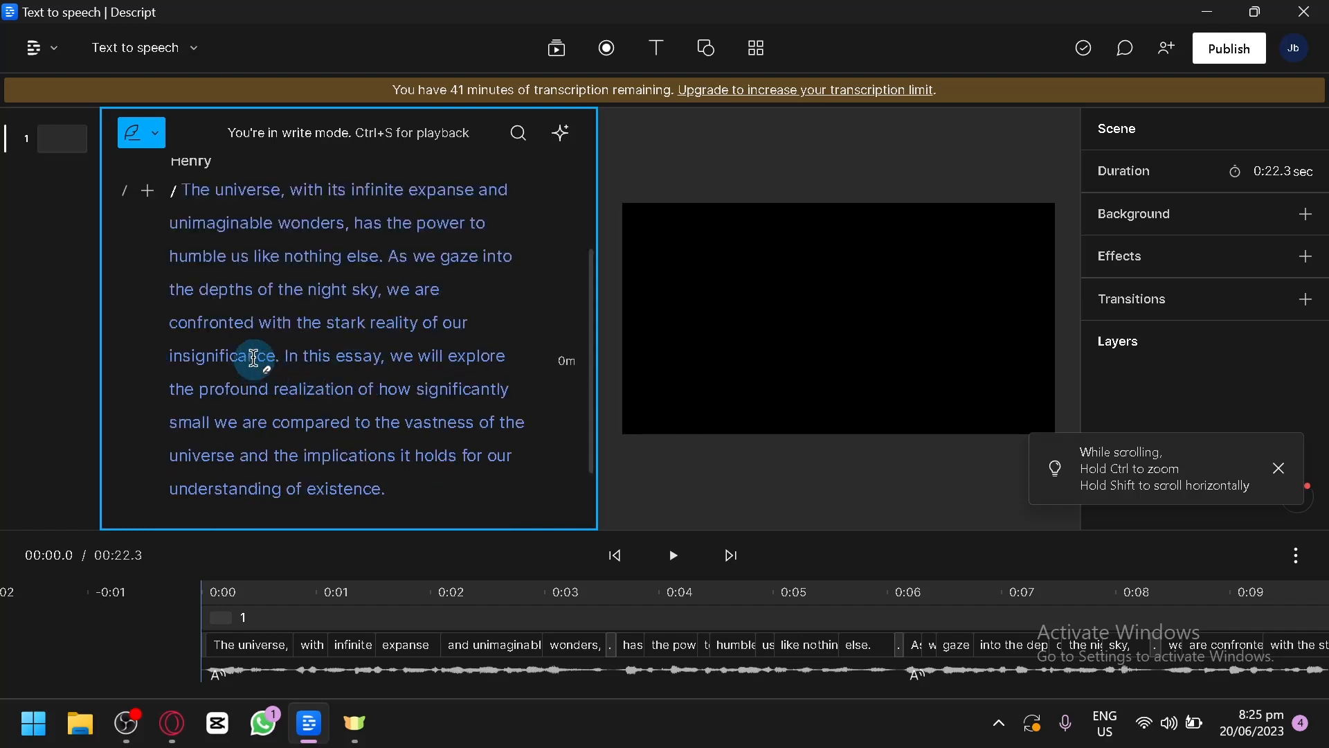
{"action": "scroll", "coordinate": [376, 393], "scroll_direction": "down", "scroll_amount": 1}
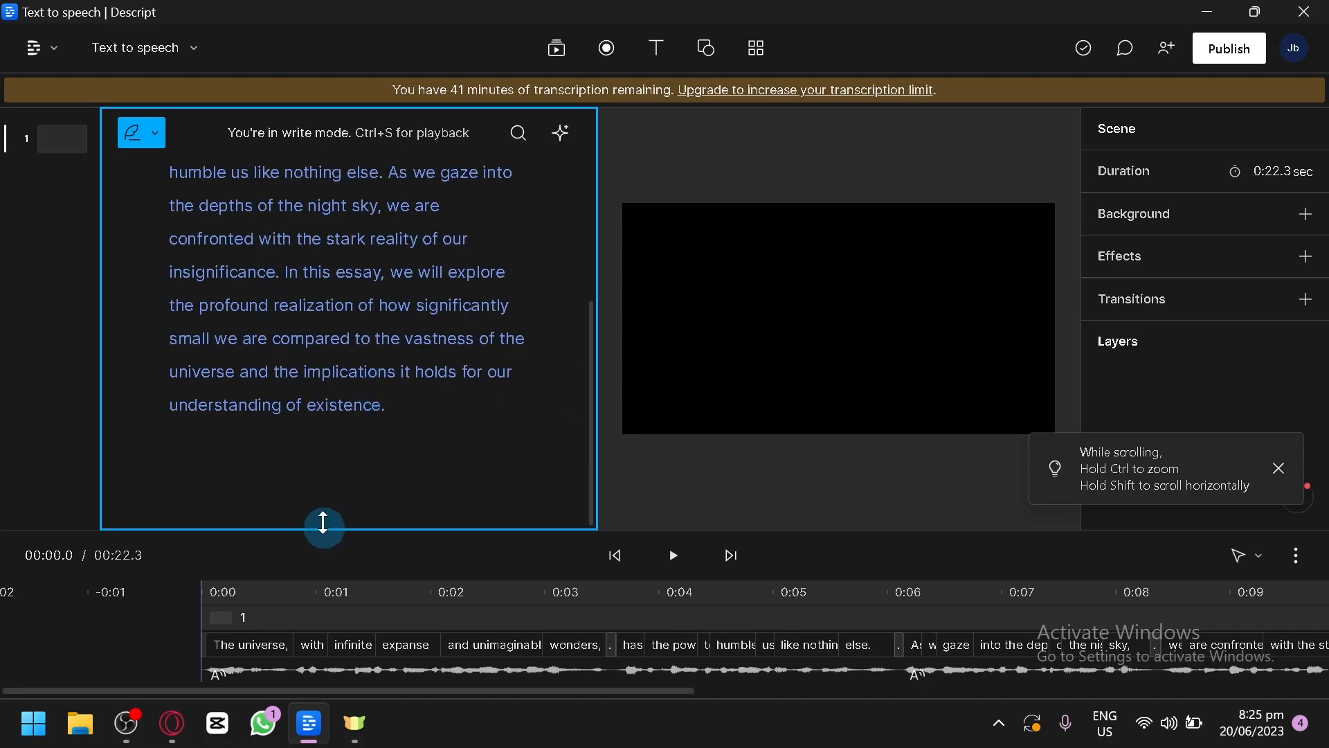
Switch to ChatGPT in the browser and request "create a simple essay, 1 paragraph about how ai can be beneficial to the modern world".
{"action": "left_click", "coordinate": [171, 723]}
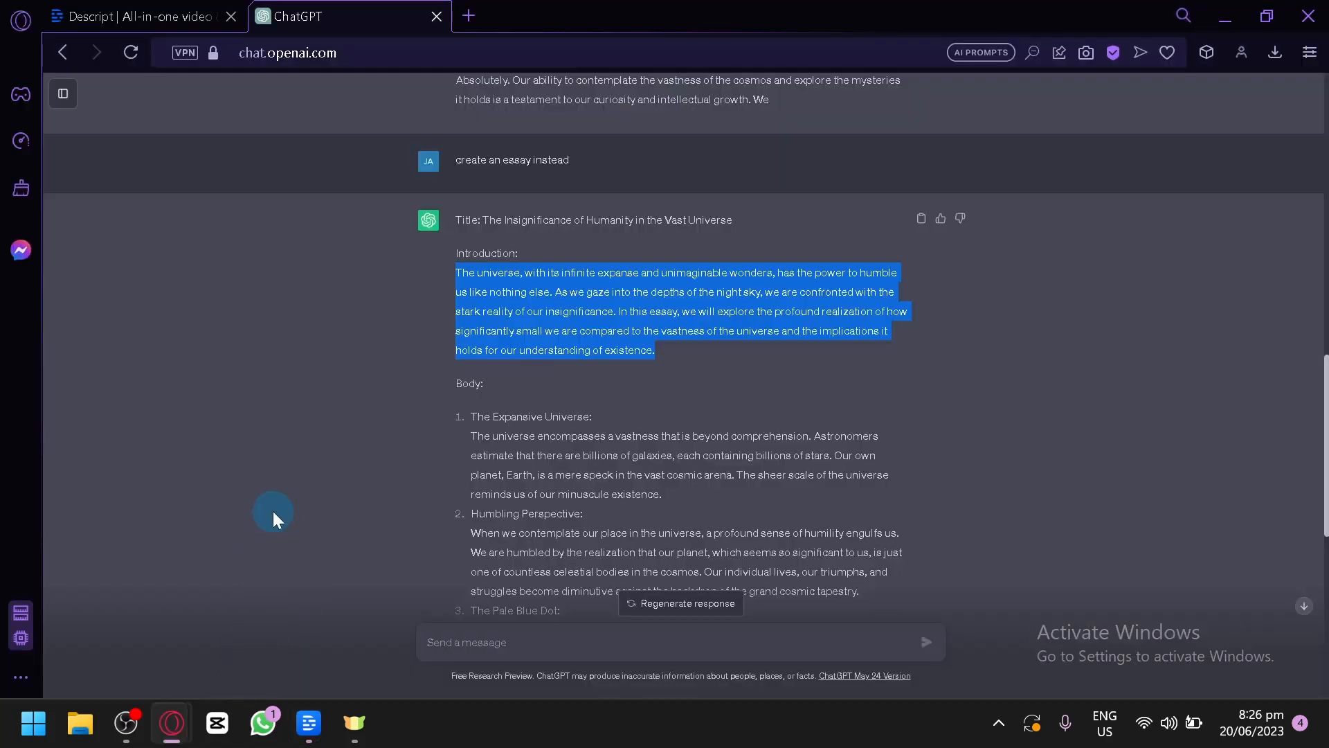
{"action": "left_click", "coordinate": [585, 454]}
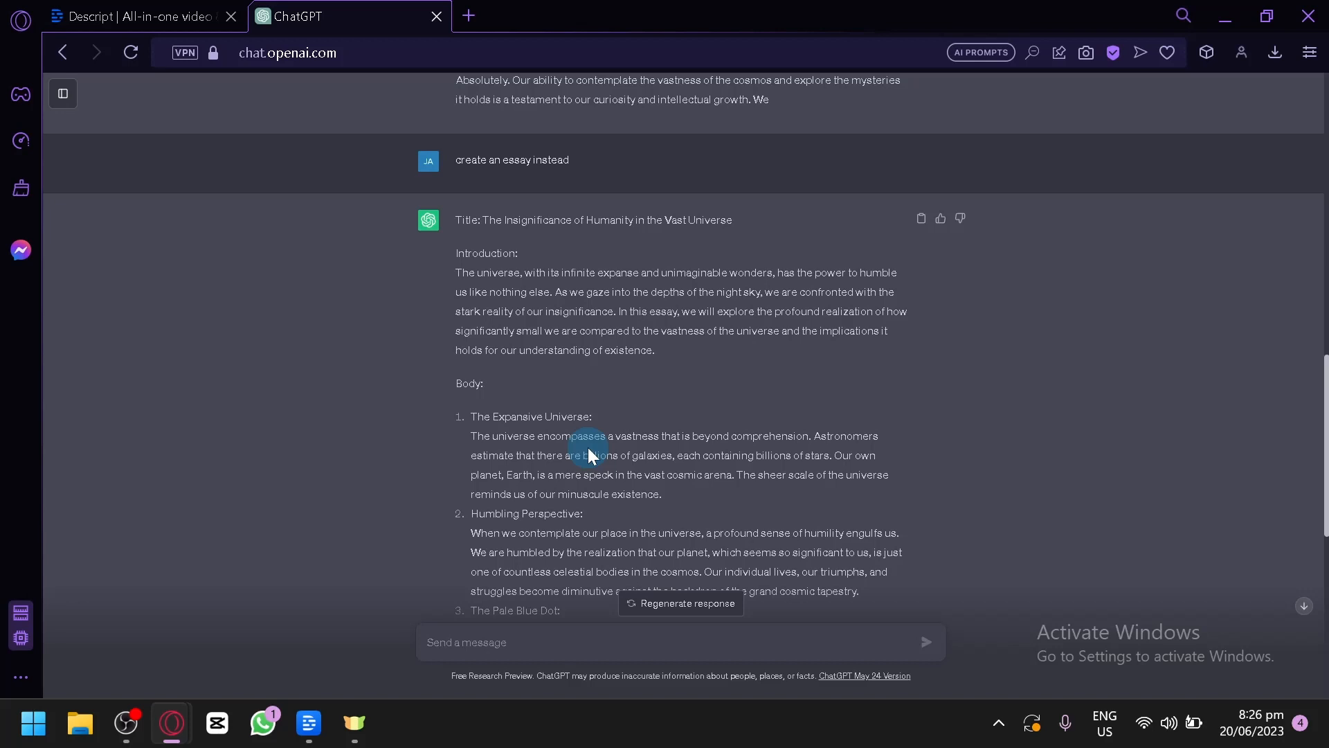
{"action": "left_click", "coordinate": [218, 12]}
{"action": "left_click", "coordinate": [331, 10]}
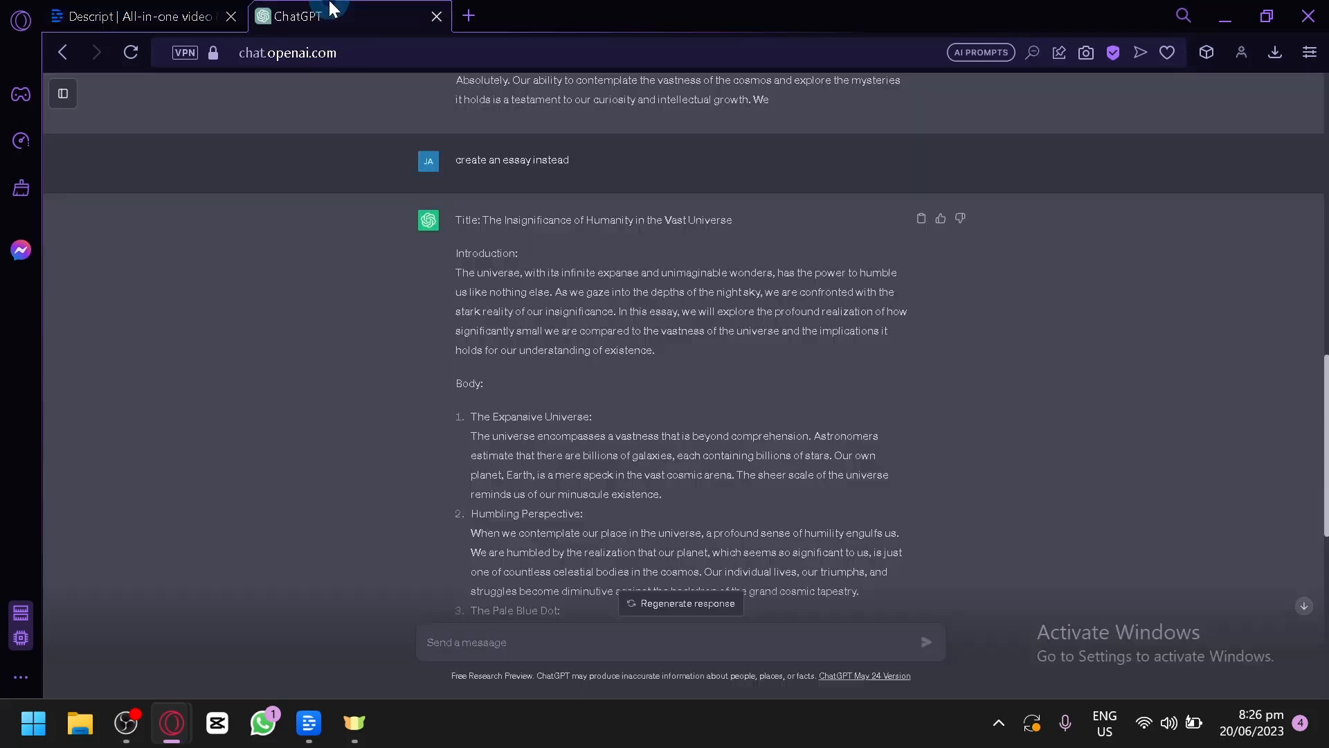
{"action": "scroll", "coordinate": [563, 430], "scroll_direction": "down", "scroll_amount": 8}
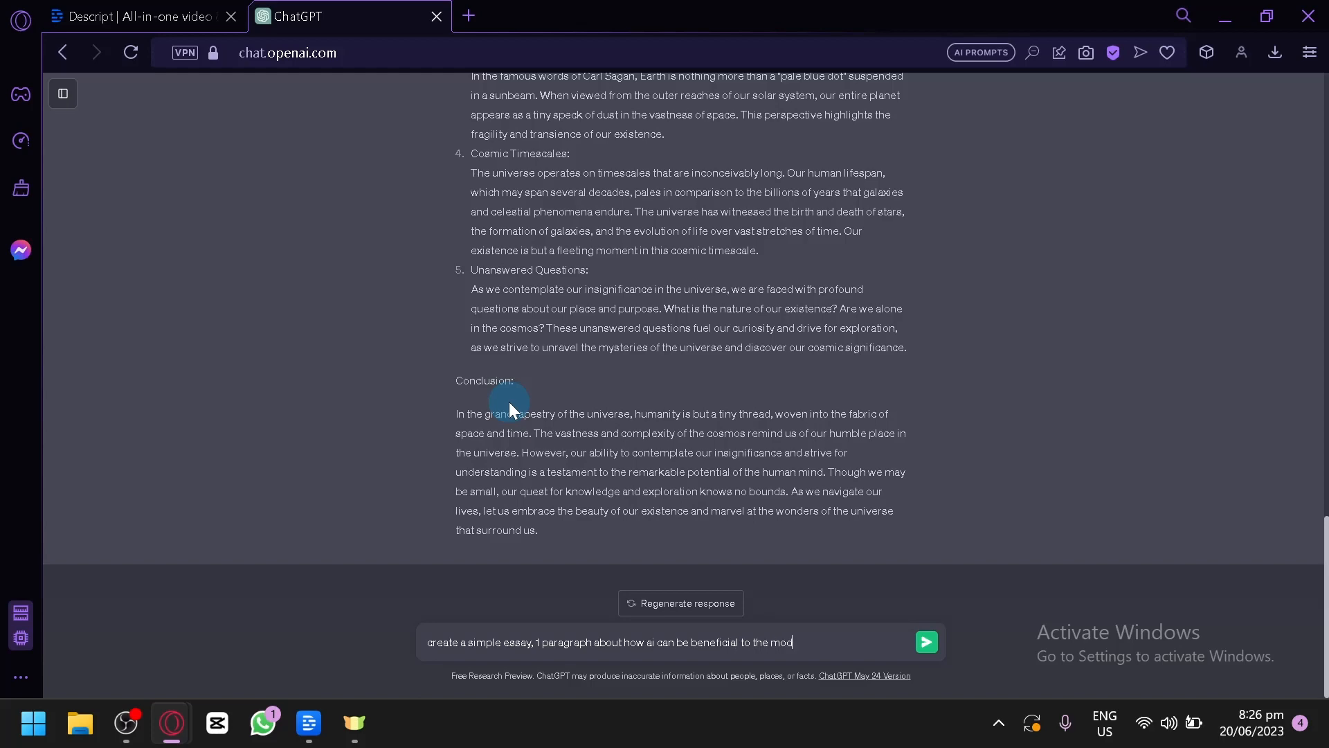
{"action": "key", "text": "Return"}
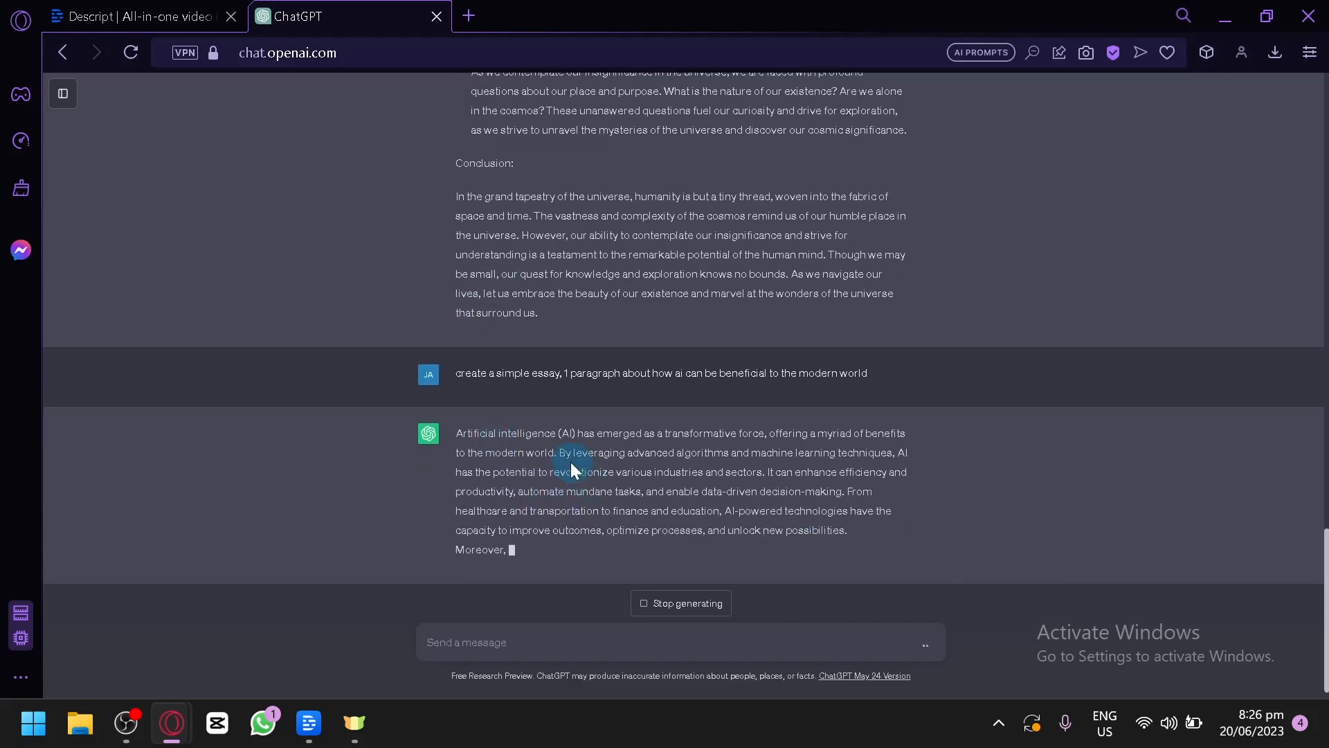
Switch back to Descript and delete the entire existing script about the universe.
{"action": "left_click", "coordinate": [309, 723]}
{"action": "double_click", "coordinate": [447, 366]}
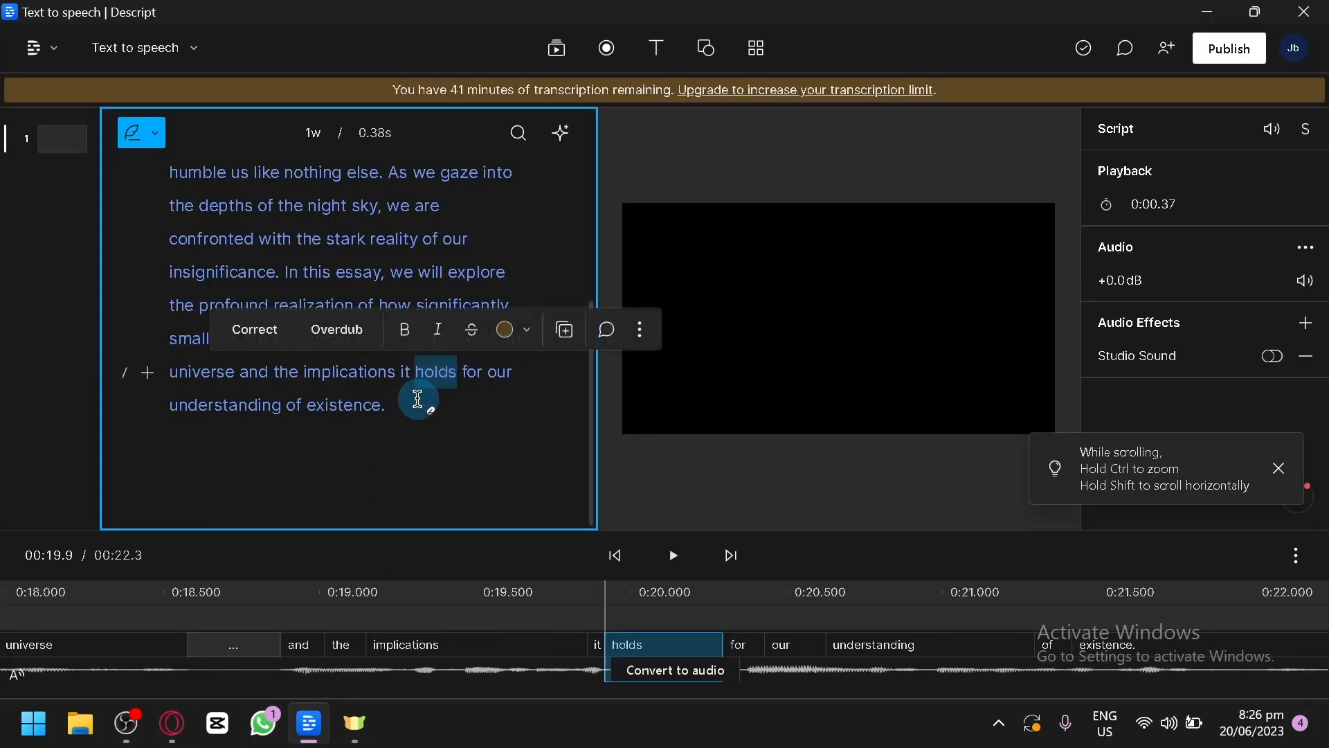
{"action": "left_click", "coordinate": [401, 407]}
{"action": "key", "text": "ctrl+a"}
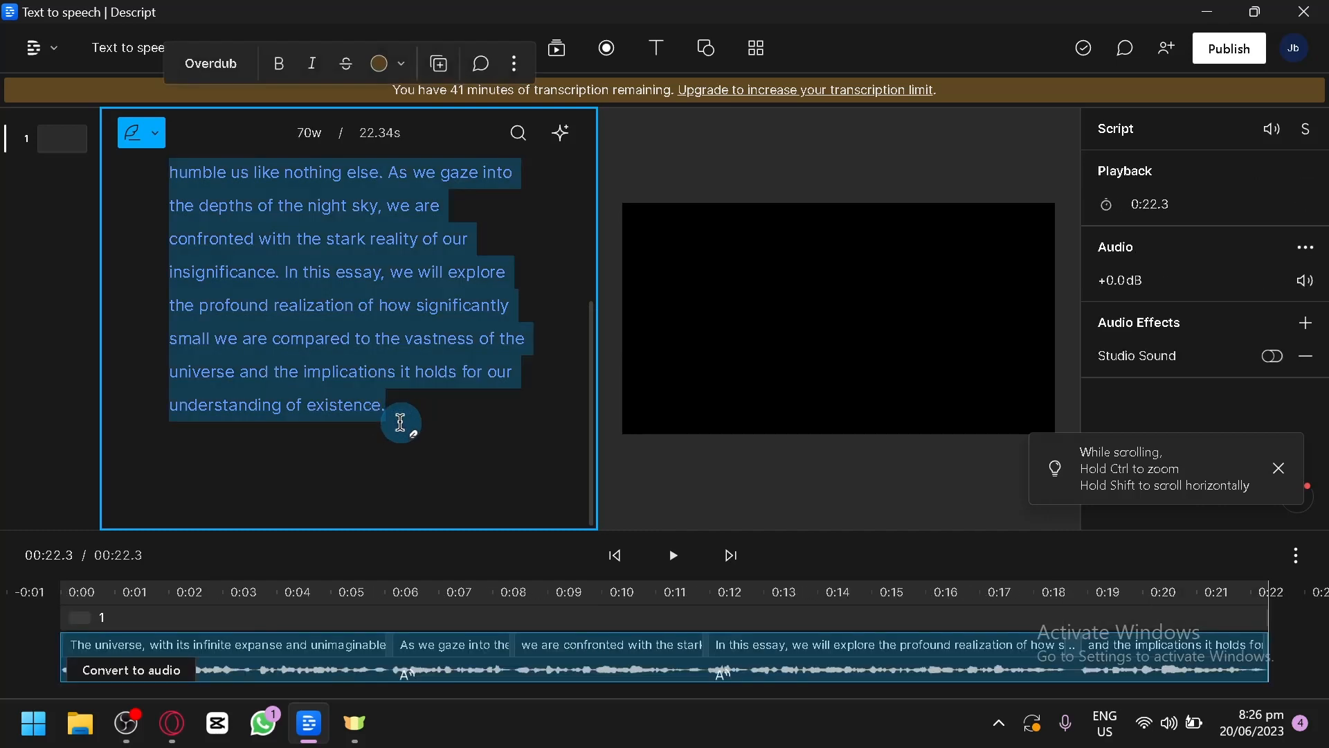
{"action": "key", "text": "BackSpace"}
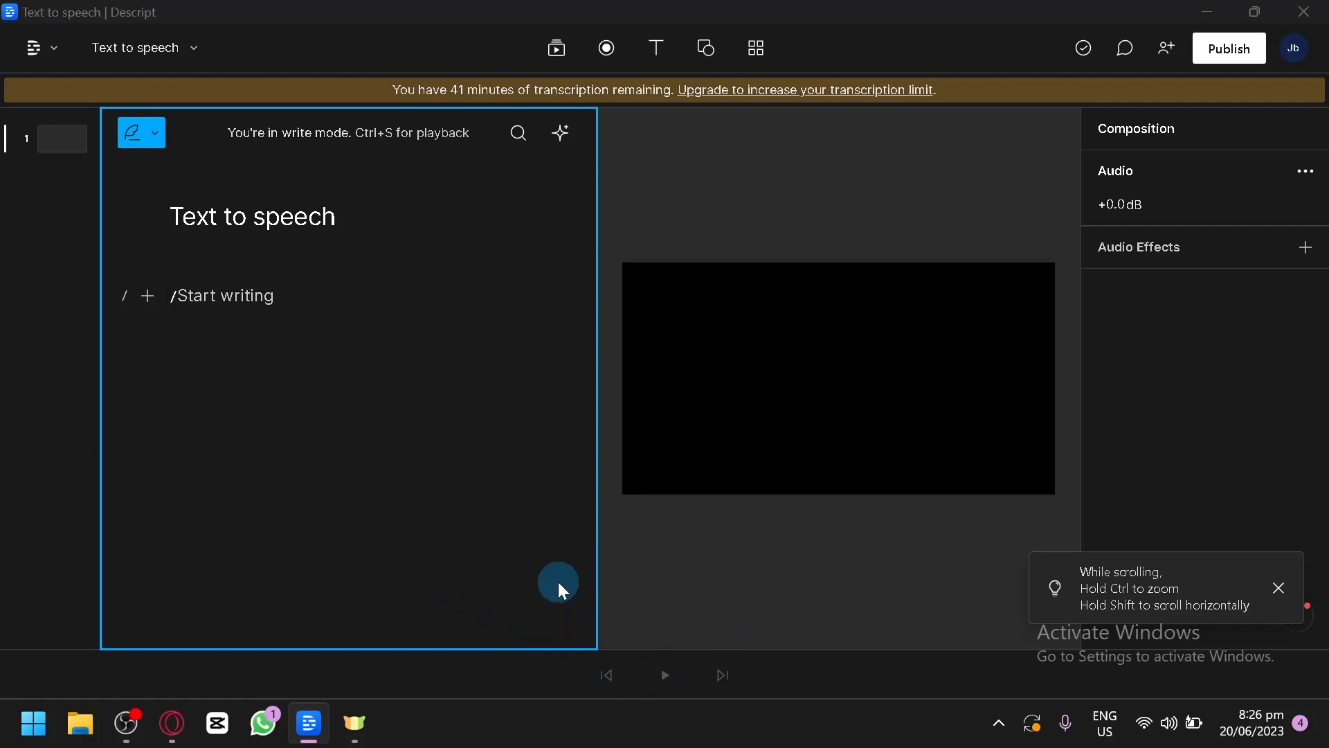
Copy the new AI essay paragraph from the ChatGPT reply and paste it into the empty Descript script.
{"action": "key", "text": "alt+Tab"}
{"action": "key", "text": "alt+Tab"}
{"action": "key", "text": "alt+Tab"}
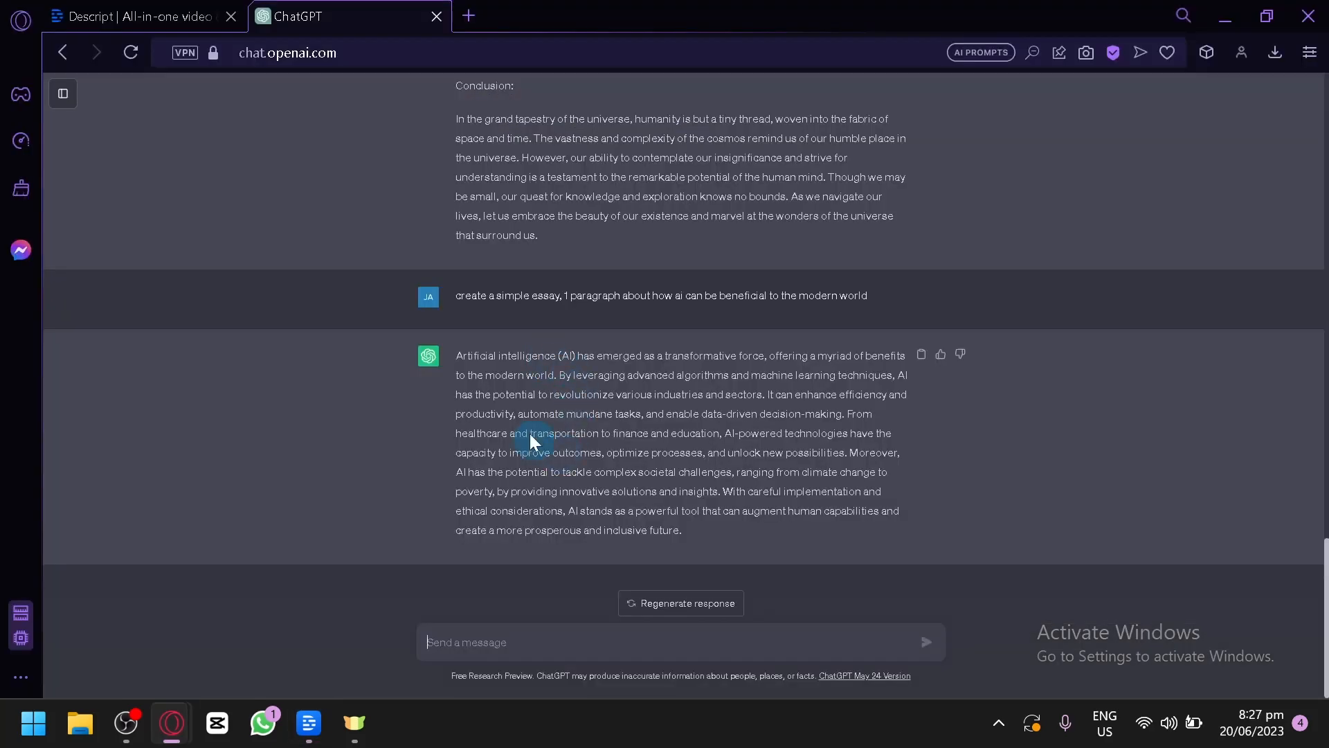
{"action": "left_click_drag", "start_coordinate": [454, 359], "coordinate": [702, 527]}
{"action": "key", "text": "ctrl+c"}
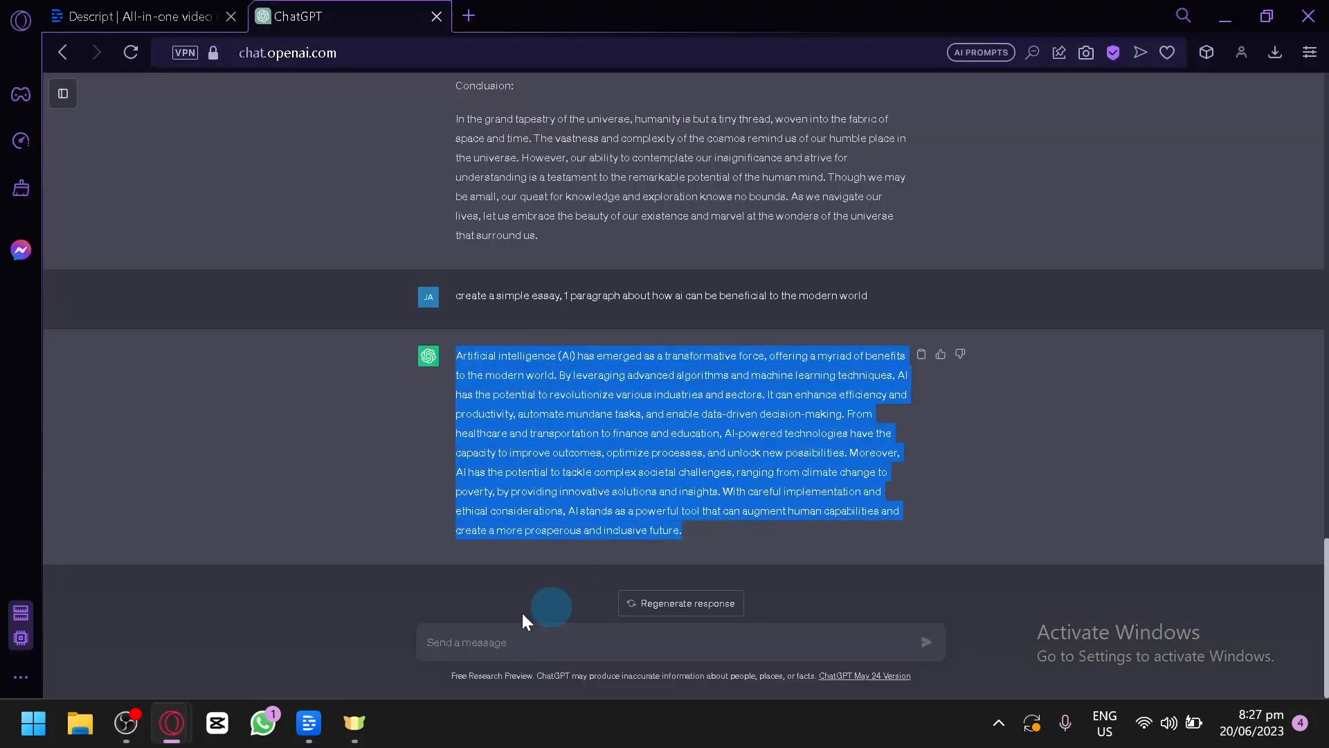
{"action": "left_click", "coordinate": [306, 723]}
{"action": "left_click", "coordinate": [294, 335]}
{"action": "key", "text": "ctrl+v"}
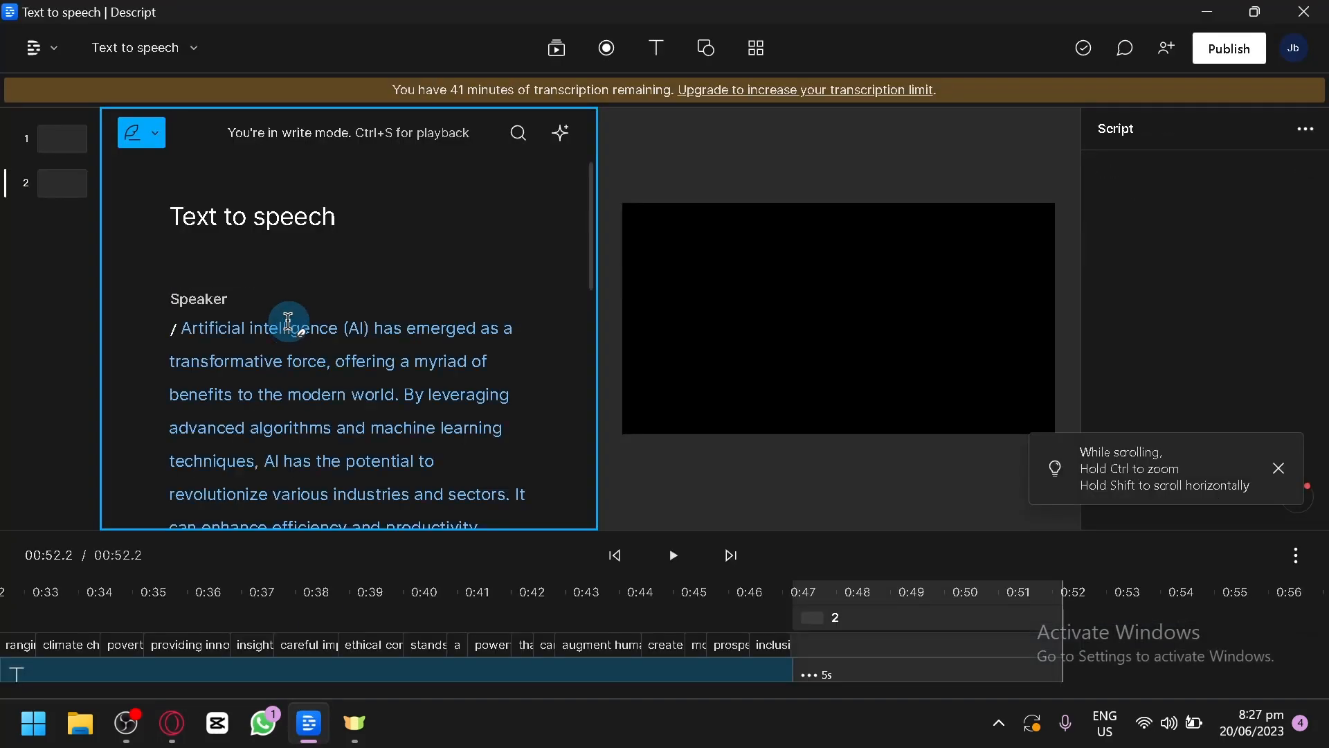
{"action": "key", "text": "space"}
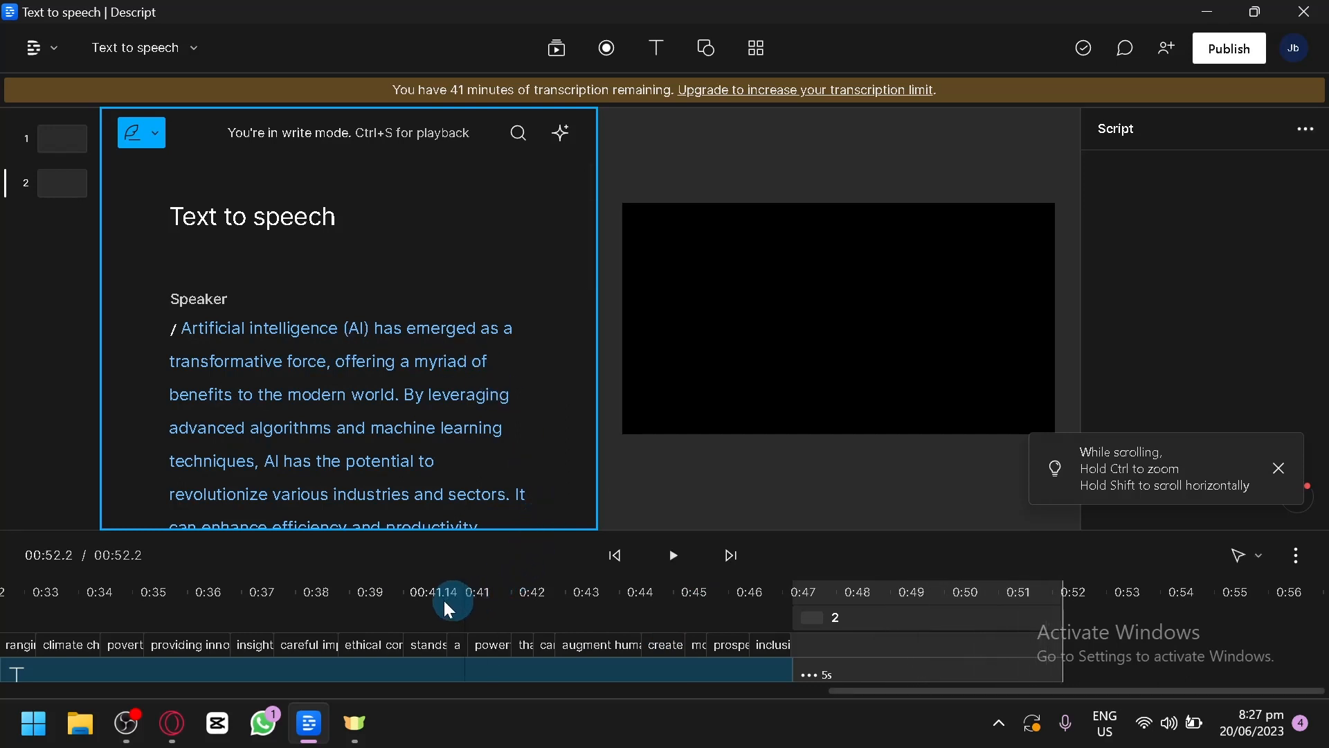
Assign the existing Henry voice as the speaker of the pasted AI paragraph.
{"action": "left_click", "coordinate": [193, 311]}
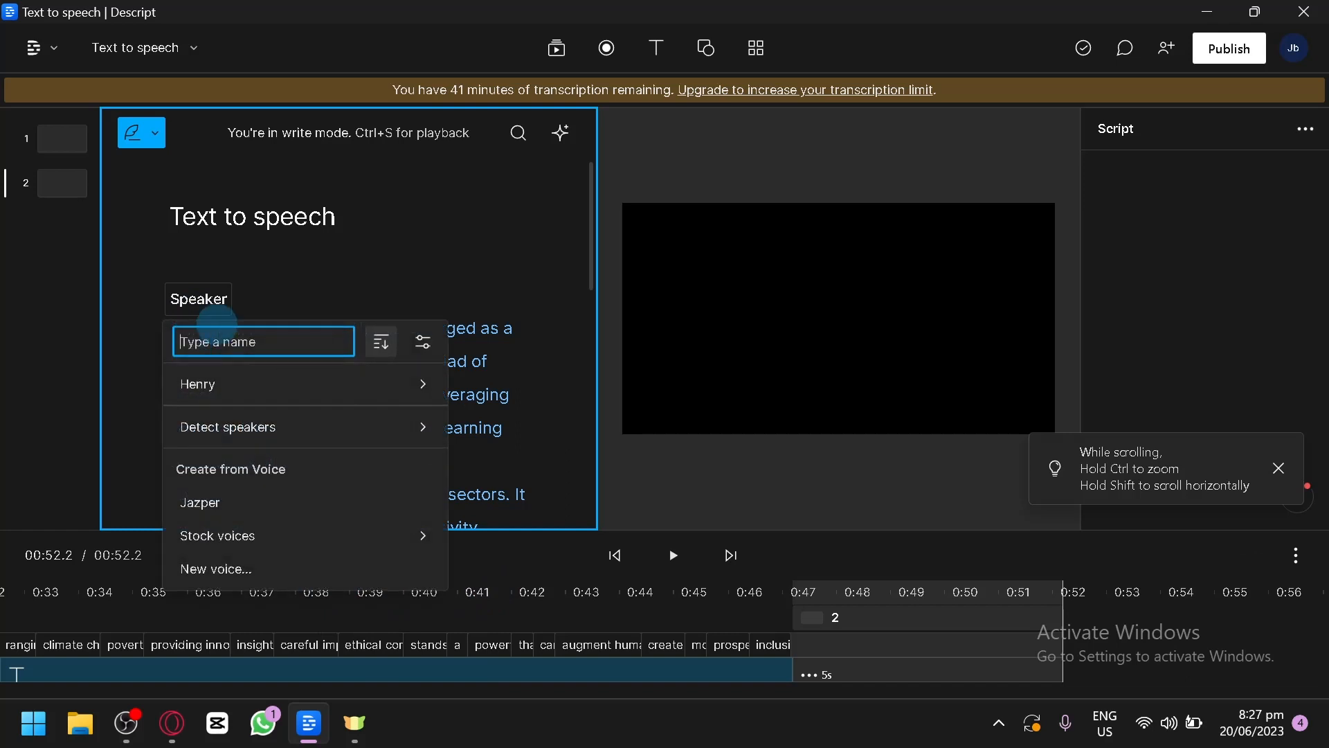
{"action": "left_click", "coordinate": [191, 353]}
{"action": "key", "text": "ctrl+s"}
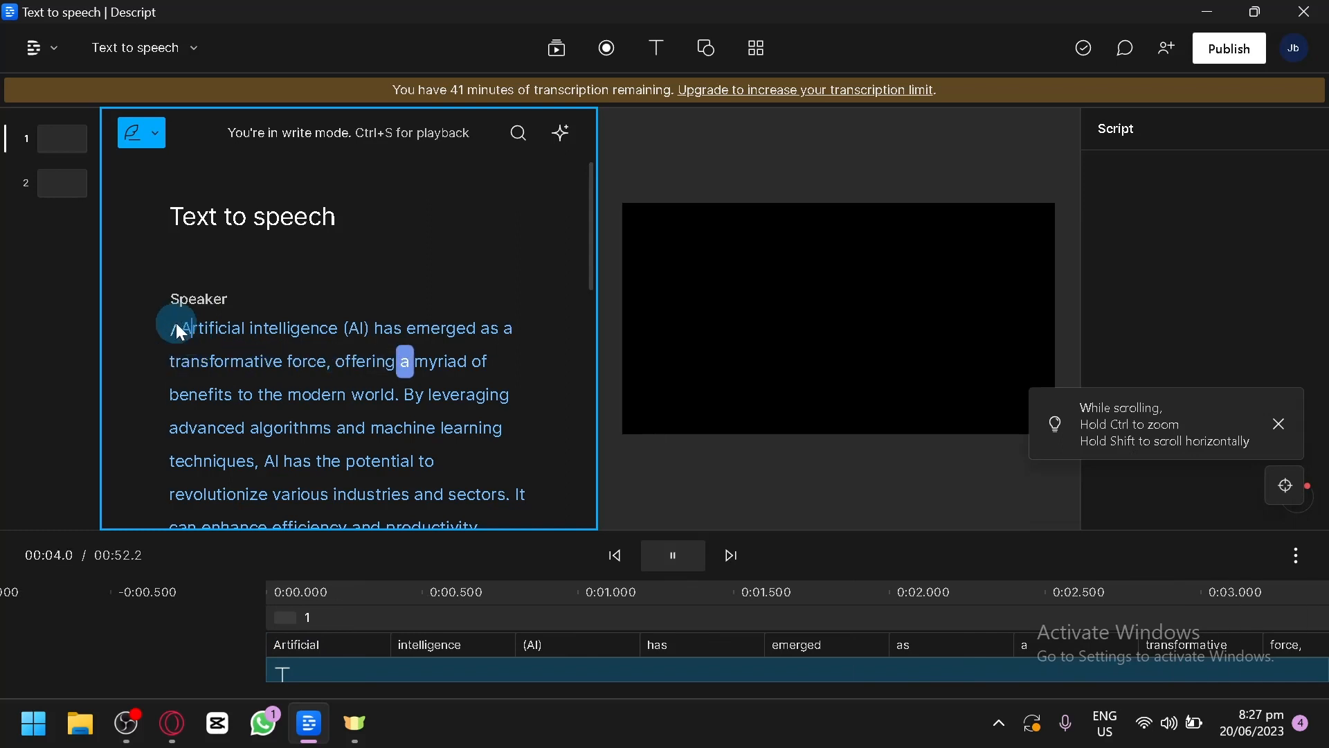
{"action": "left_click", "coordinate": [189, 334]}
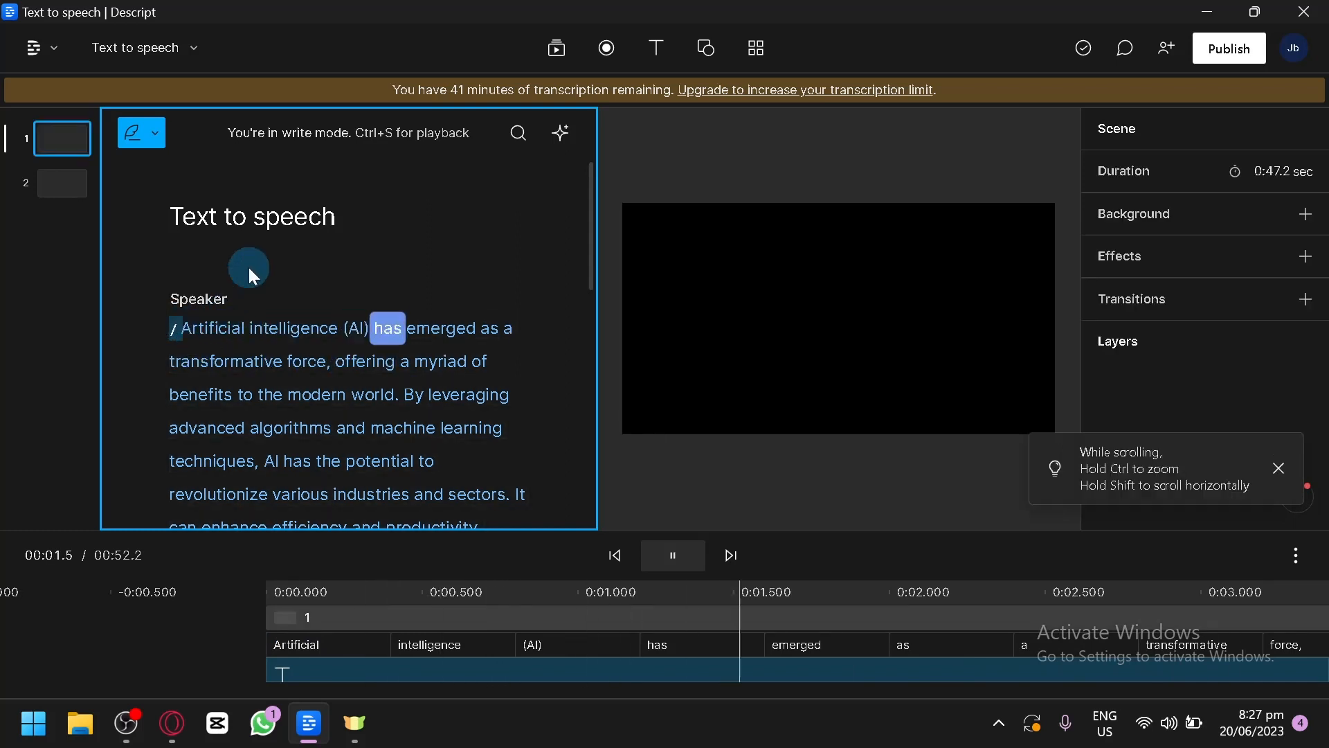
{"action": "left_click", "coordinate": [211, 307]}
{"action": "mouse_move", "coordinate": [276, 396]}
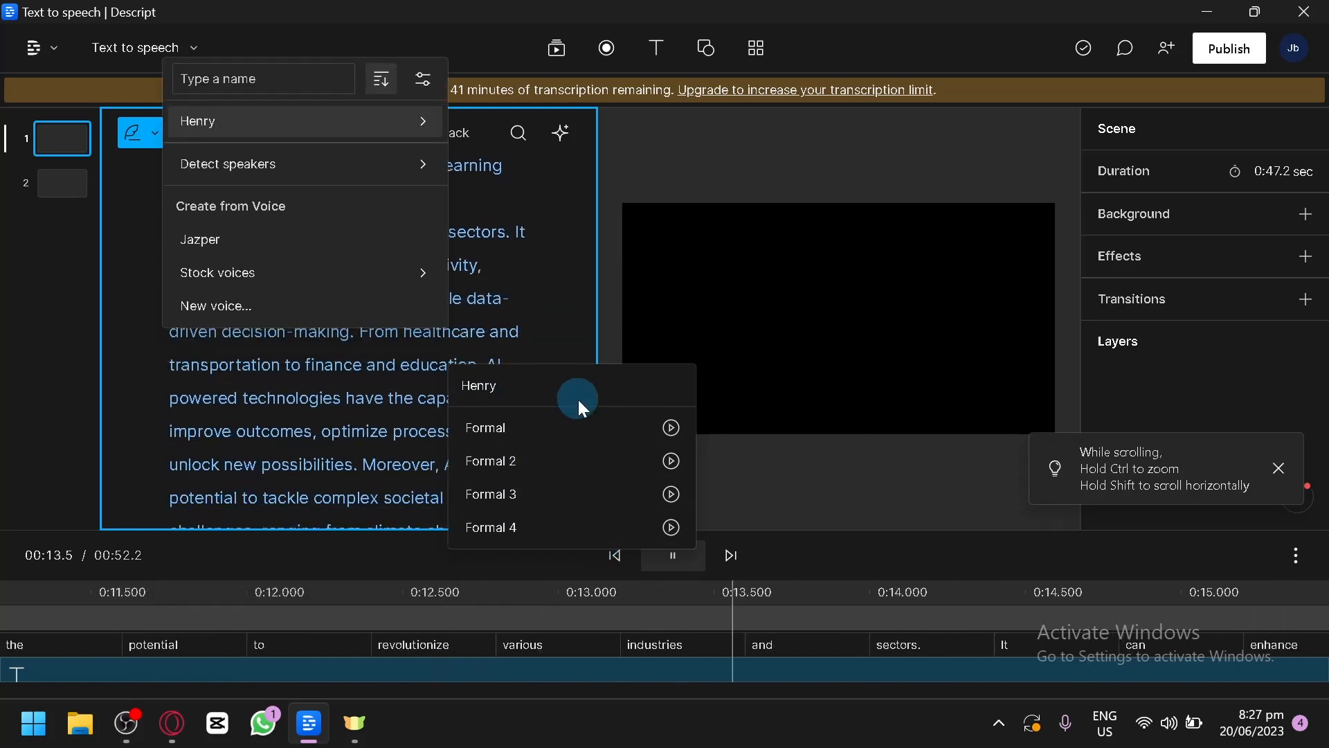
{"action": "left_click", "coordinate": [270, 123]}
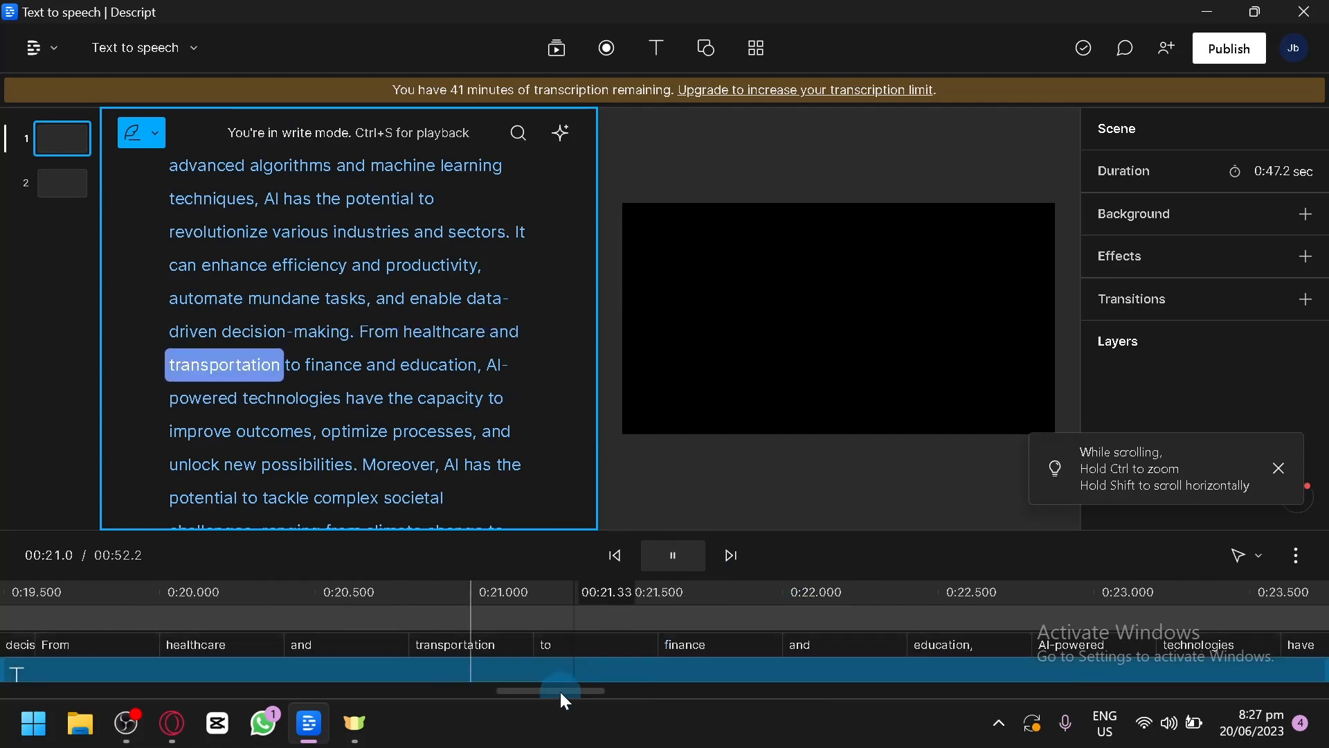
Return the playhead to the start of the timeline and play back the AI paragraph in Henry's voice, pausing partway.
{"action": "left_click_drag", "start_coordinate": [562, 701], "coordinate": [1202, 671]}
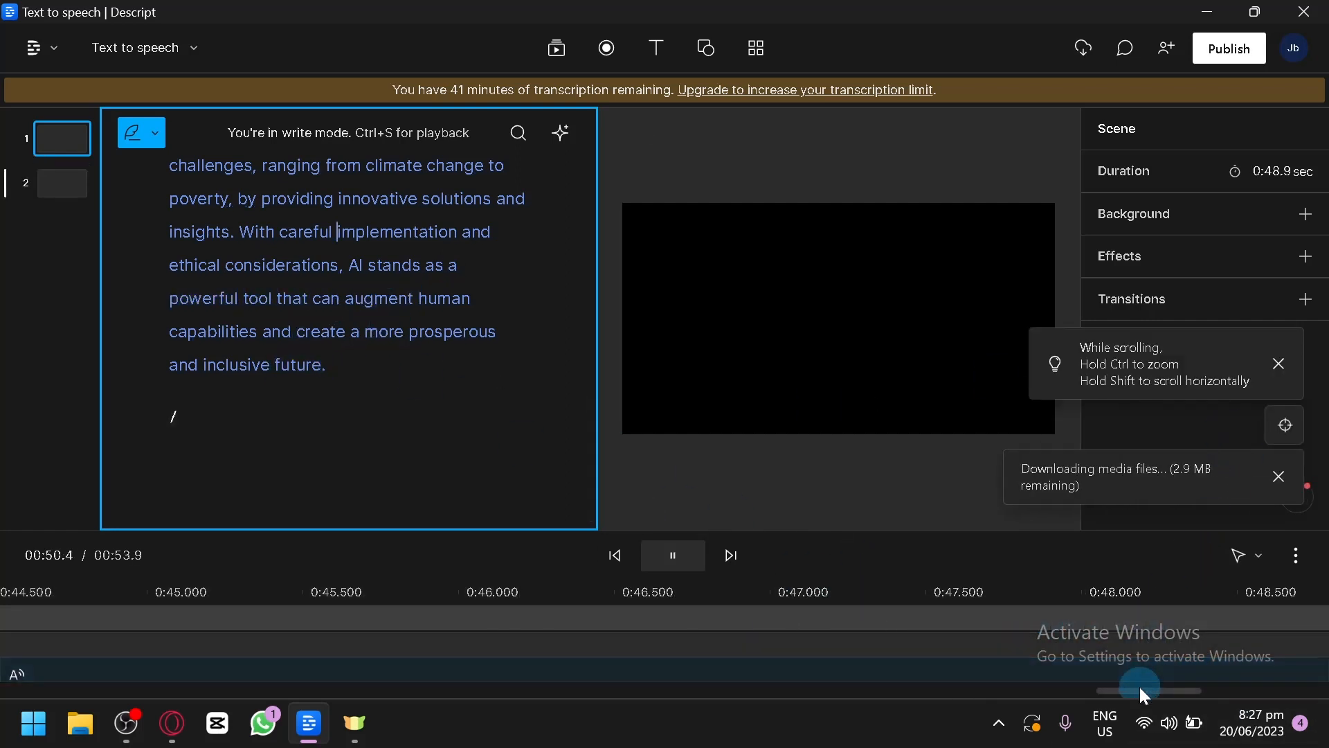
{"action": "left_click_drag", "start_coordinate": [1143, 688], "coordinate": [6, 658]}
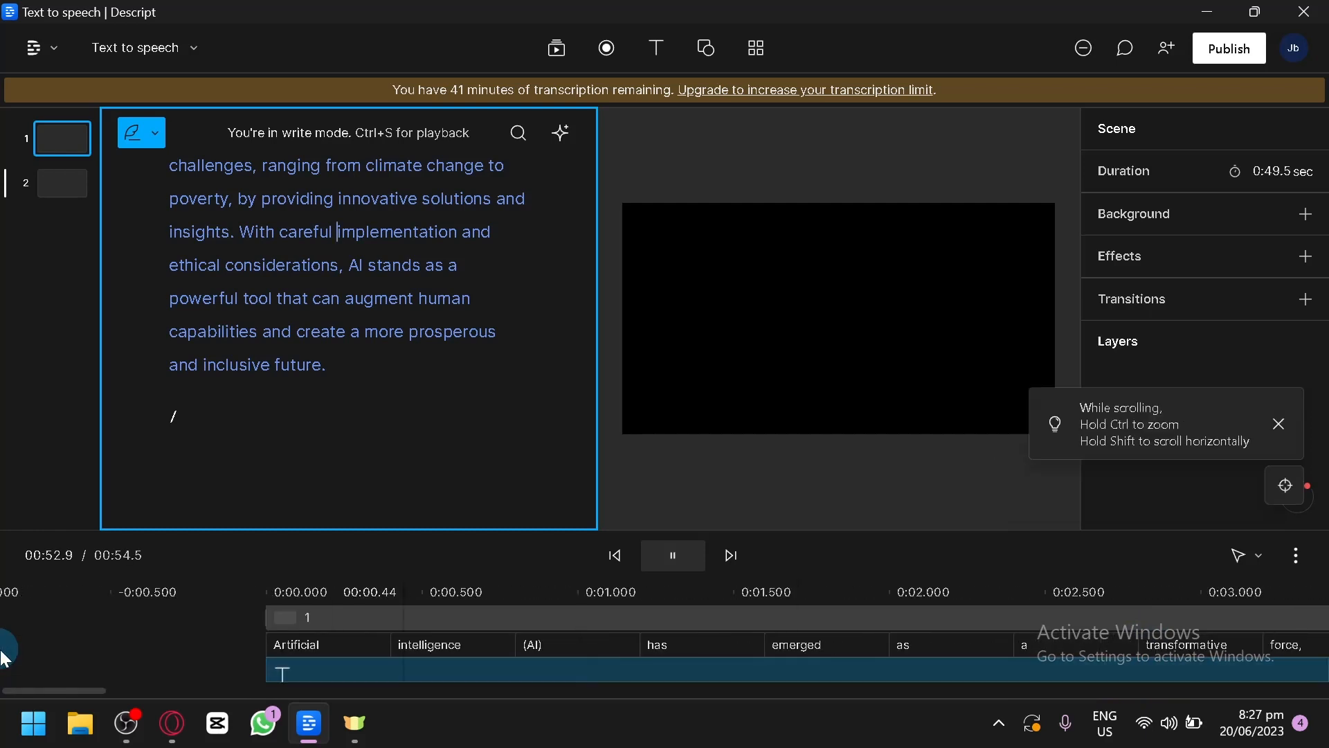
{"action": "left_click", "coordinate": [269, 609]}
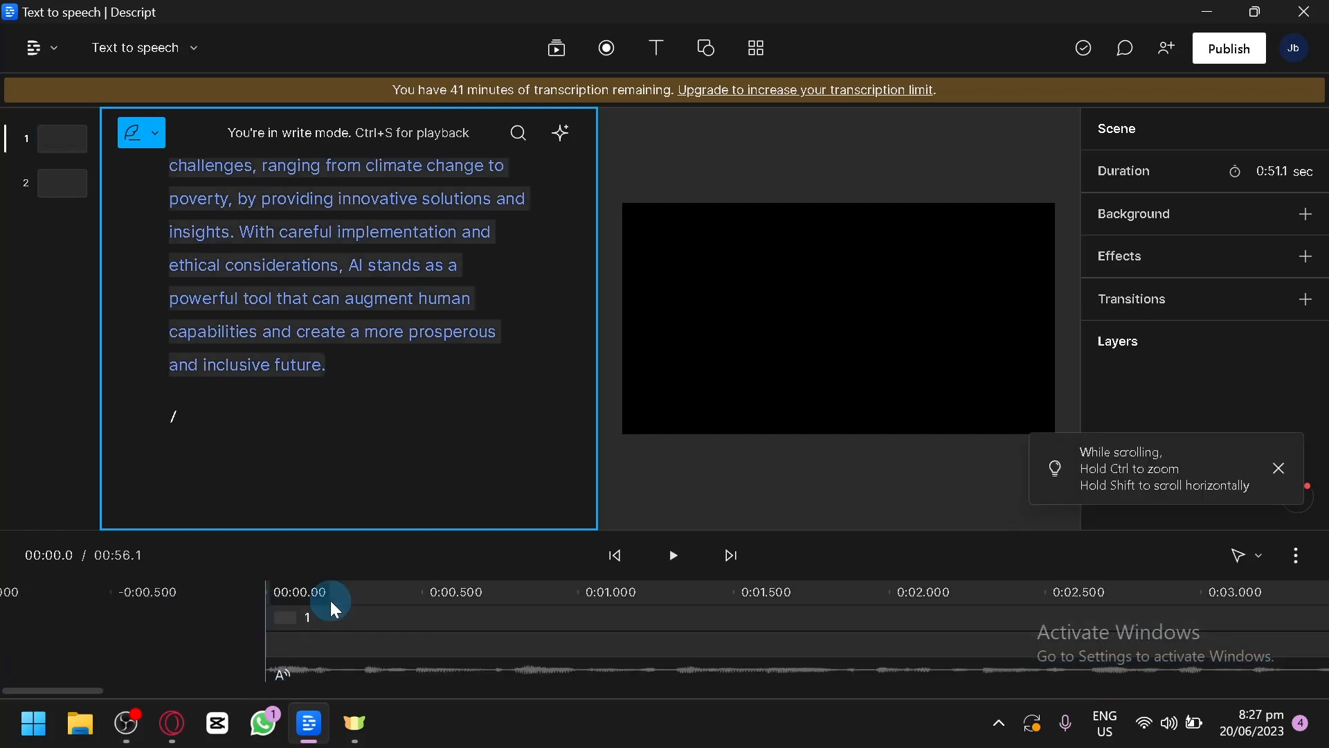
{"action": "left_click", "coordinate": [675, 566]}
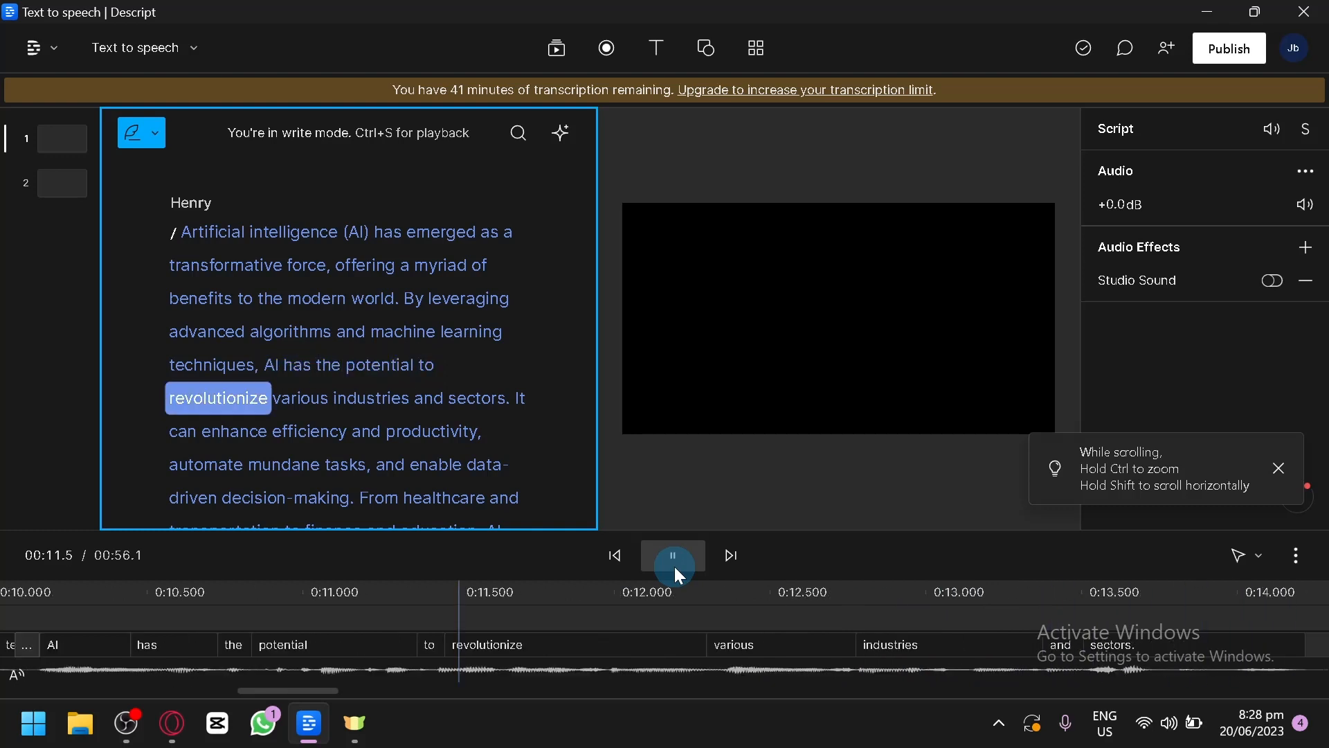
{"action": "left_click", "coordinate": [674, 566]}
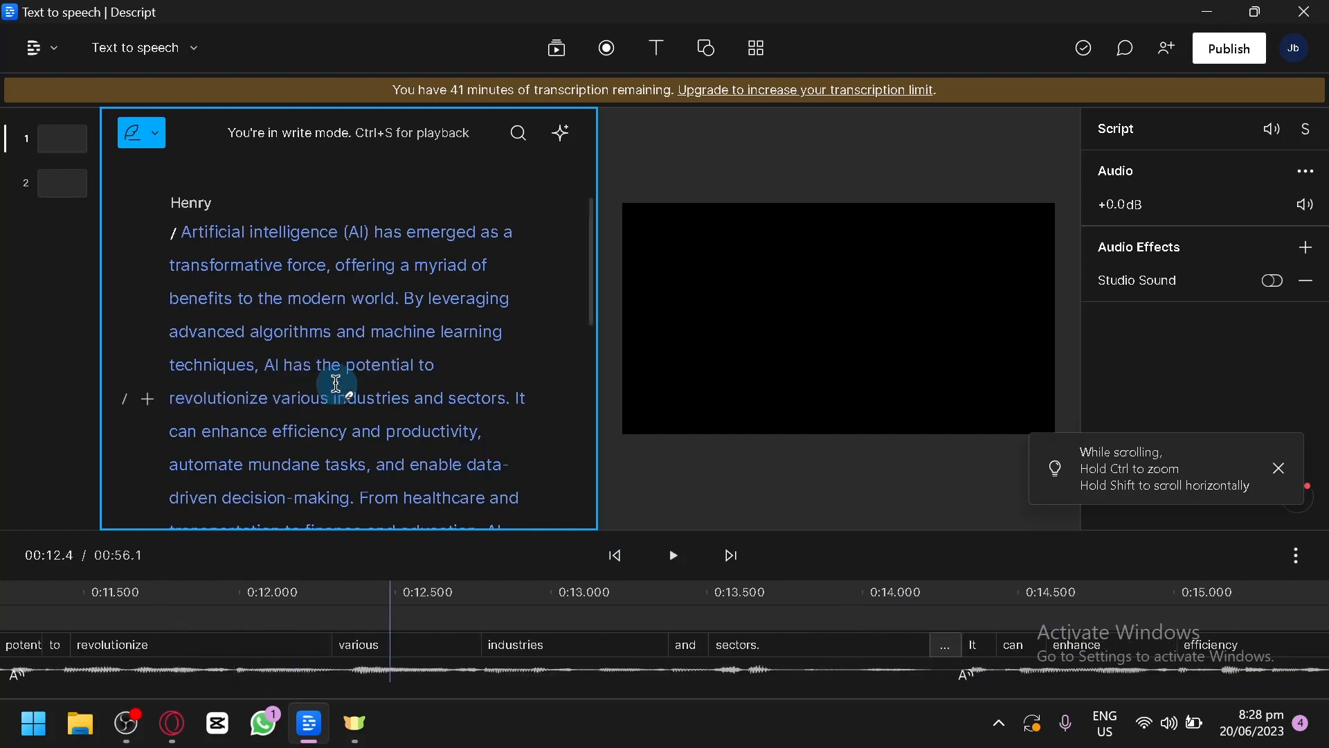